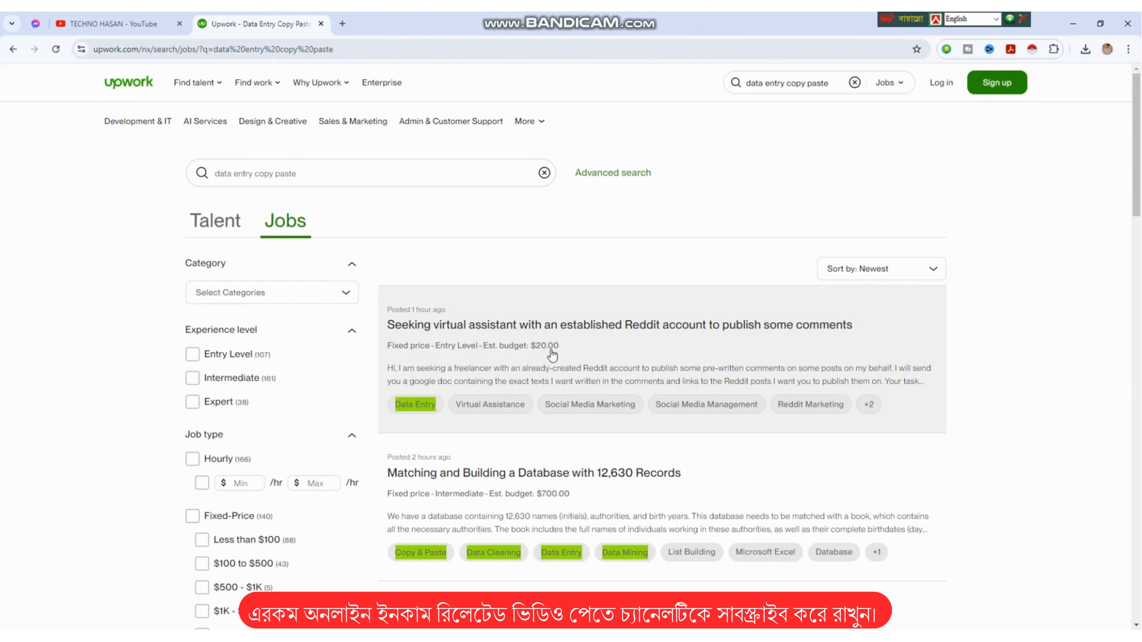
- Look through the data entry copy paste job listings on Upwork and view the TECHNO HASAN YouTube channel page
{"action": "scroll", "coordinate": [546, 369], "scroll_direction": "down", "scroll_amount": 3}
{"action": "scroll", "coordinate": [546, 379], "scroll_direction": "down", "scroll_amount": 9}
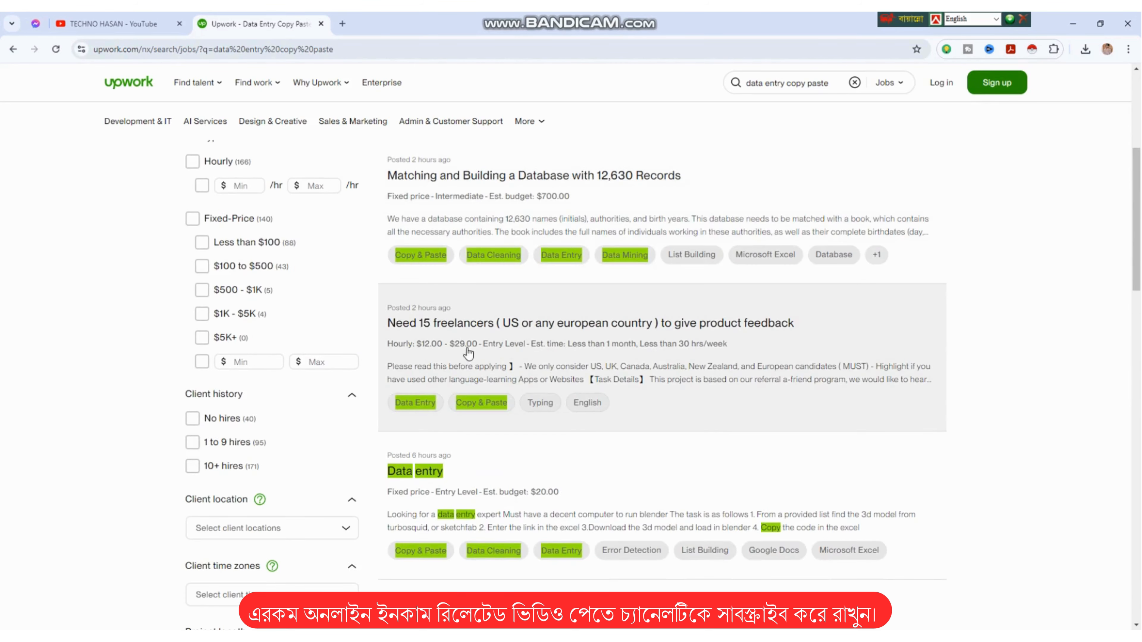
{"action": "scroll", "coordinate": [531, 317], "scroll_direction": "down", "scroll_amount": 3}
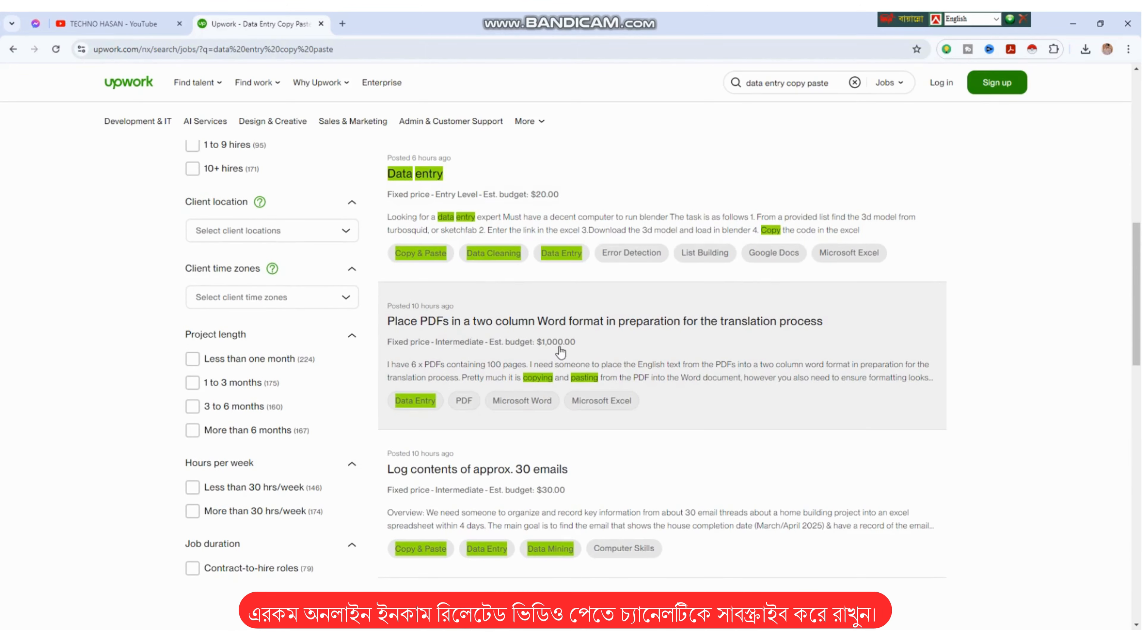
{"action": "scroll", "coordinate": [559, 352], "scroll_direction": "down", "scroll_amount": 3}
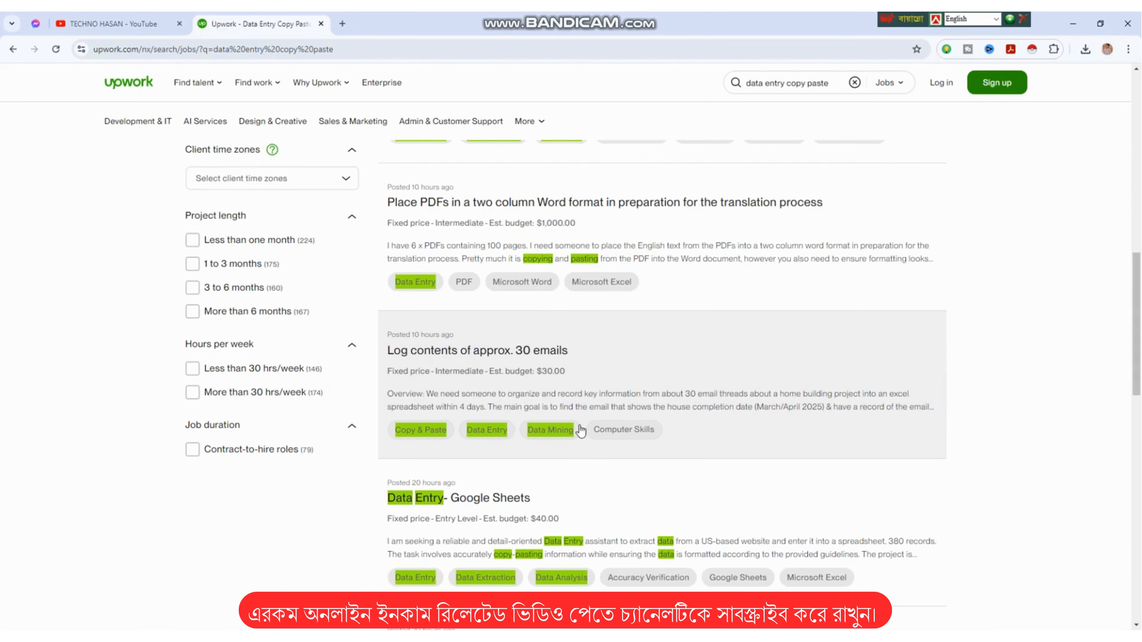
{"action": "scroll", "coordinate": [580, 430], "scroll_direction": "up", "scroll_amount": 18}
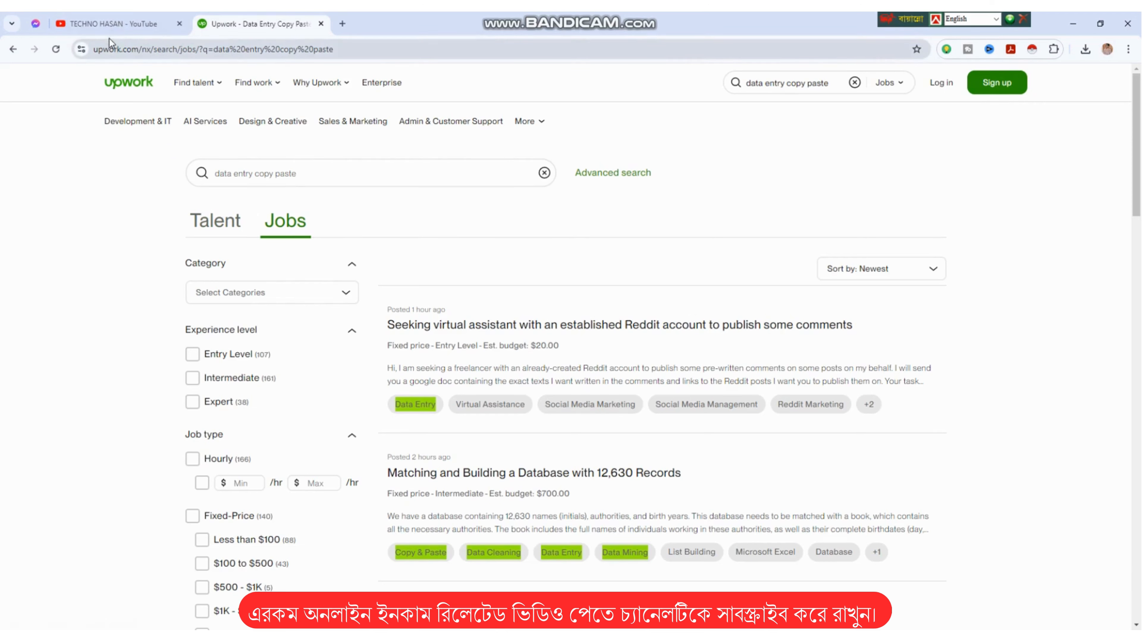
{"action": "left_click", "coordinate": [110, 23]}
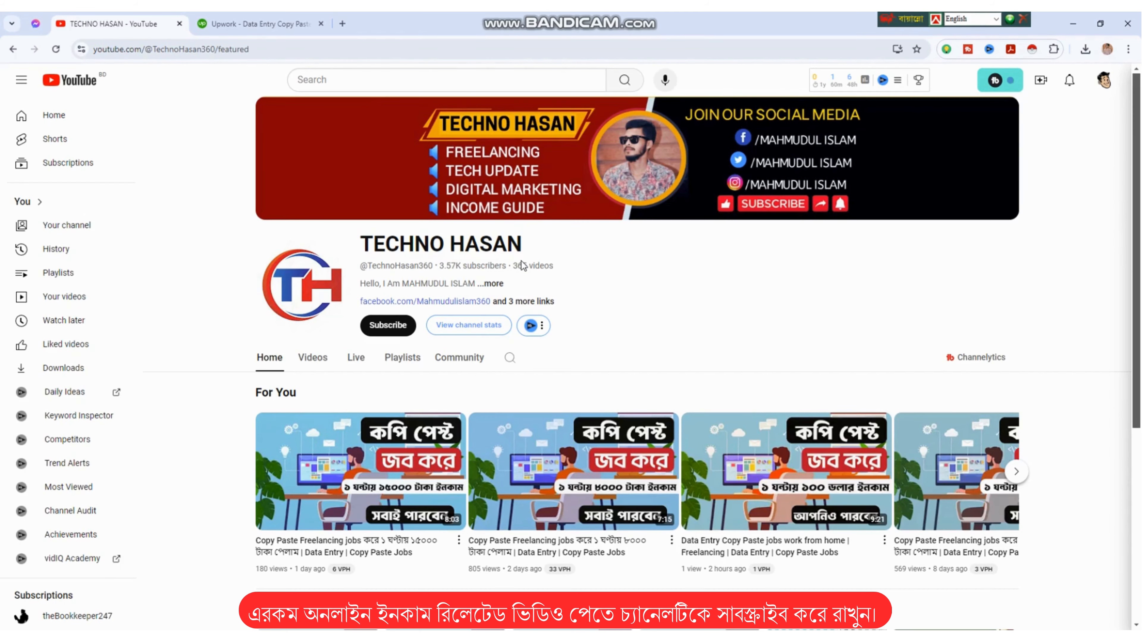
{"action": "left_click", "coordinate": [300, 19]}
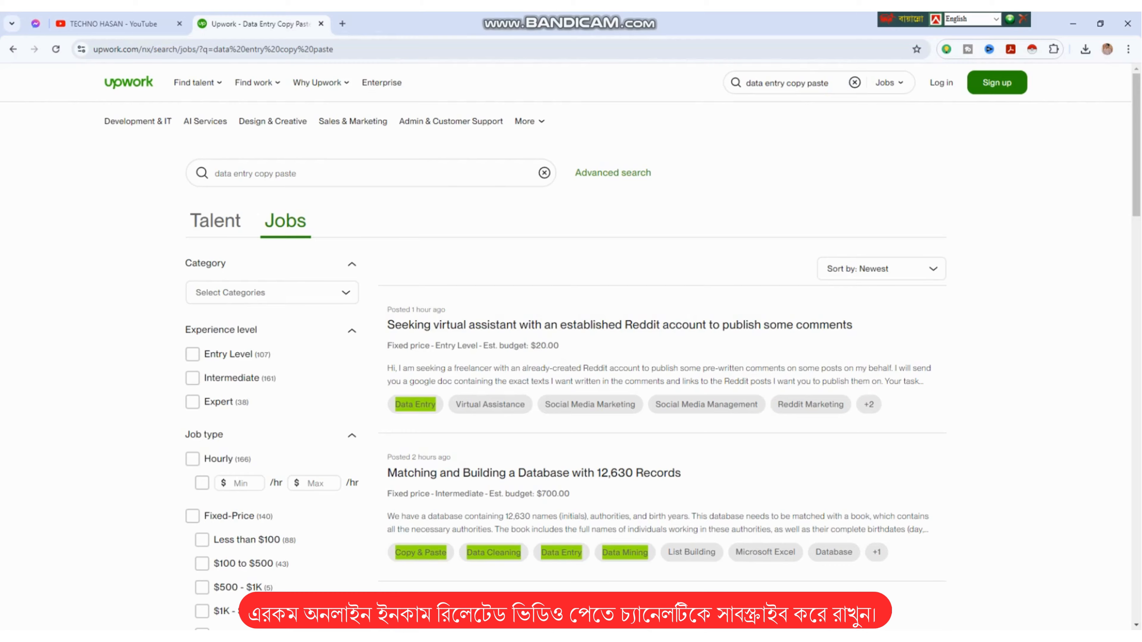
- Switch to the Word document and read the Data Entry Copy Paste Job brief about researching 200 udemy profiles
{"action": "key", "text": "alt+Tab"}
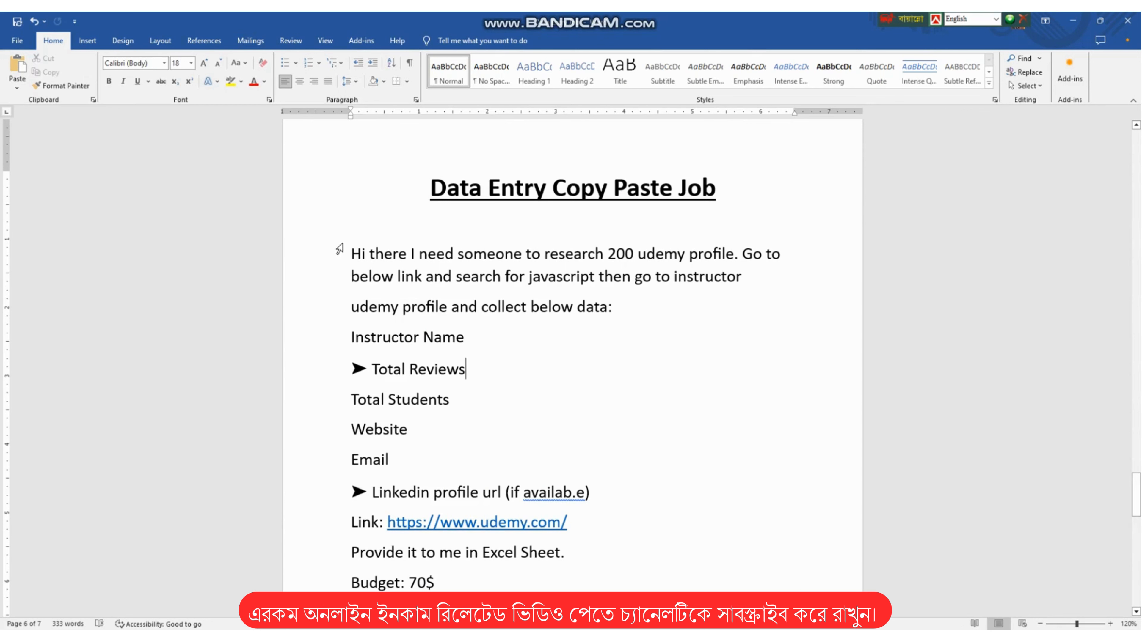
{"action": "left_click_drag", "start_coordinate": [351, 253], "coordinate": [615, 271]}
{"action": "left_click", "coordinate": [694, 261]}
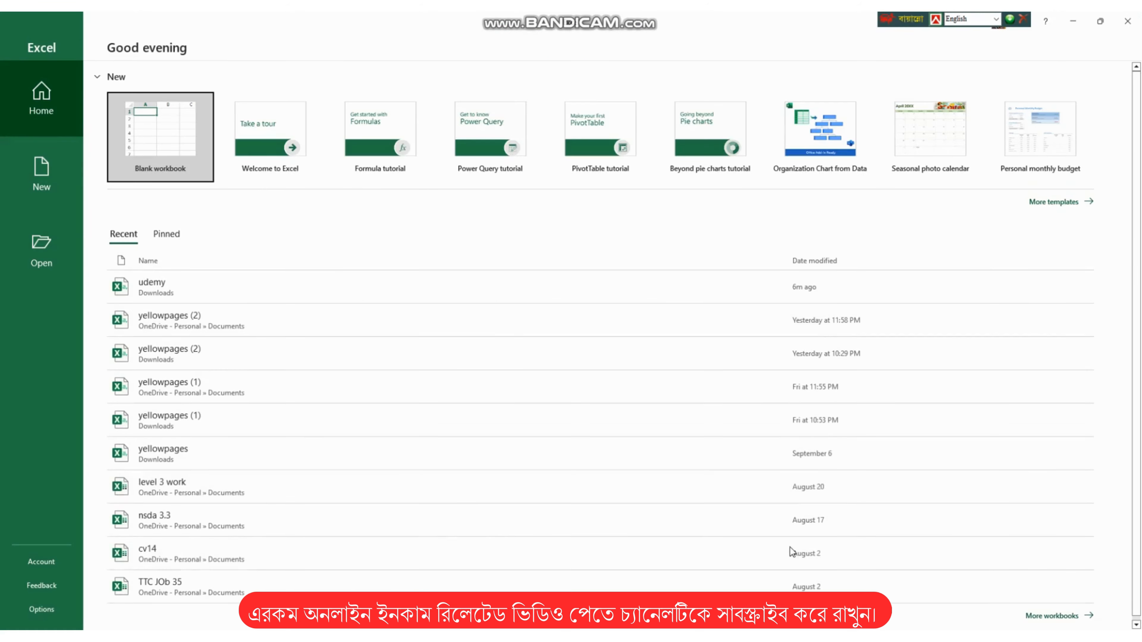
- Create a blank Excel workbook and copy the Instructor Name heading from the job brief in Word
{"action": "left_click", "coordinate": [136, 135]}
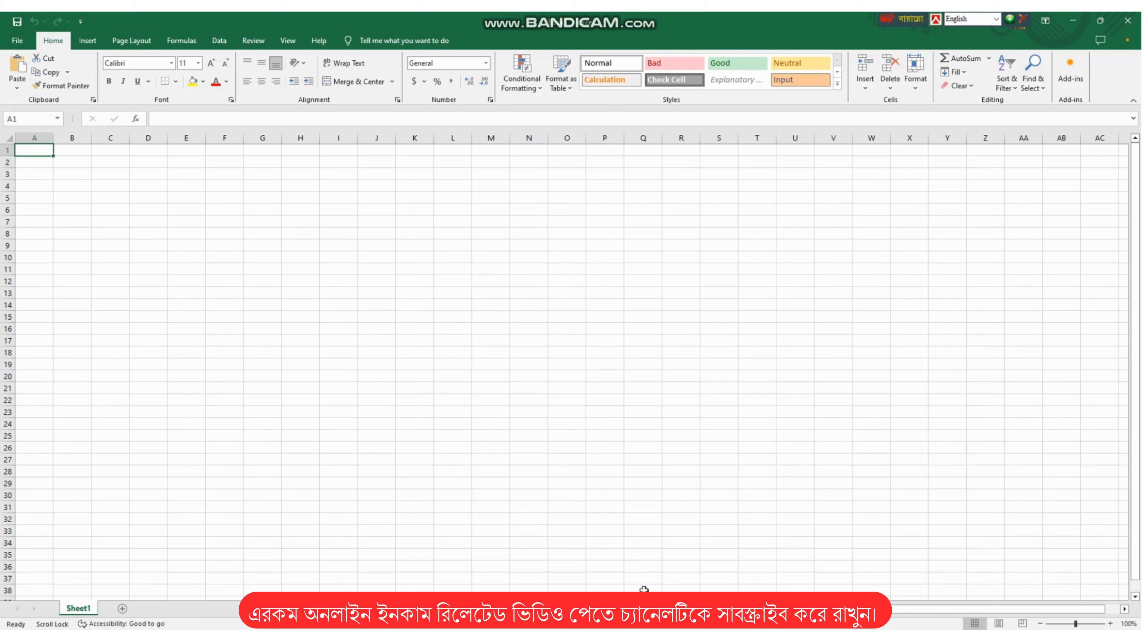
{"action": "key", "text": "alt+Tab"}
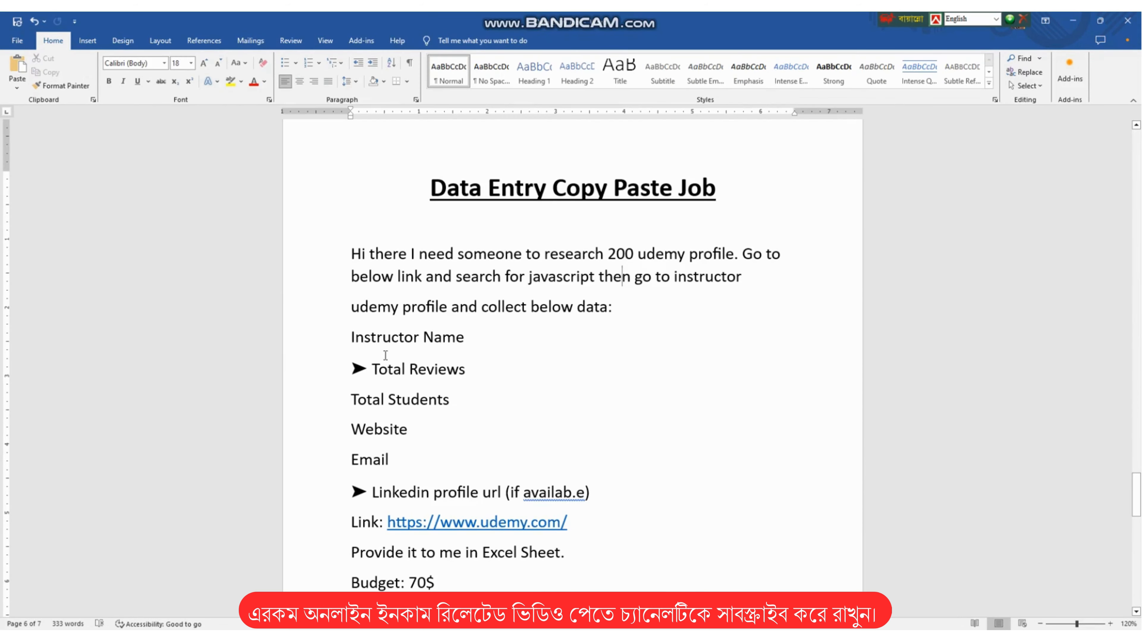
{"action": "left_click_drag", "start_coordinate": [353, 335], "coordinate": [444, 343]}
{"action": "right_click", "coordinate": [443, 342]}
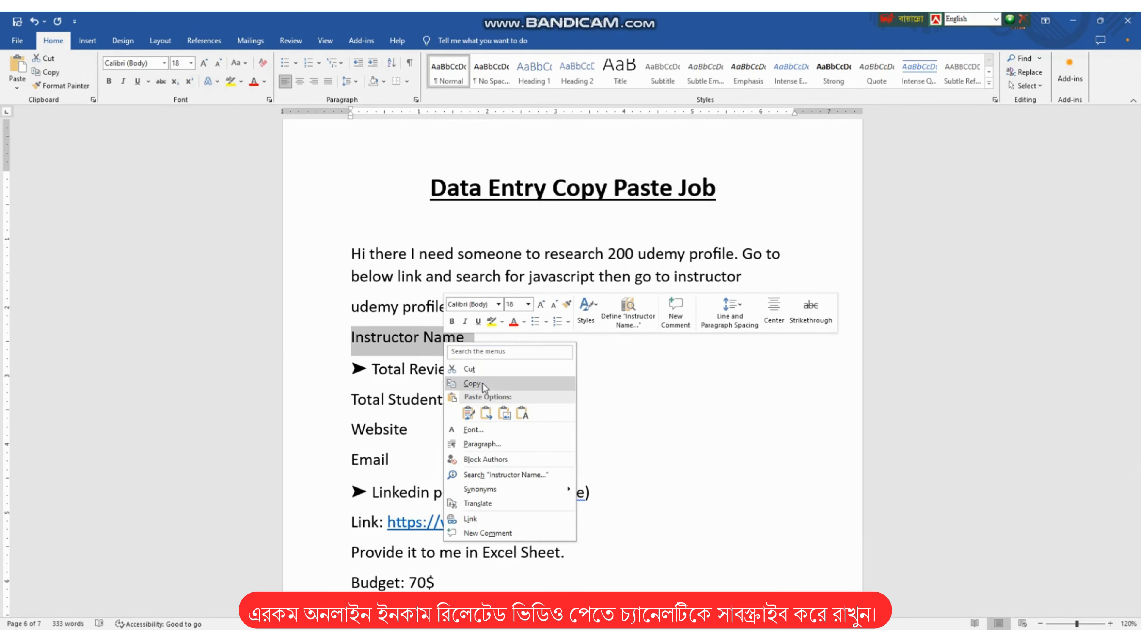
{"action": "left_click", "coordinate": [483, 382]}
- Switch to Excel, paste Instructor Name into cell A1 and fit column A's width to the text
{"action": "key", "text": "alt+Tab"}
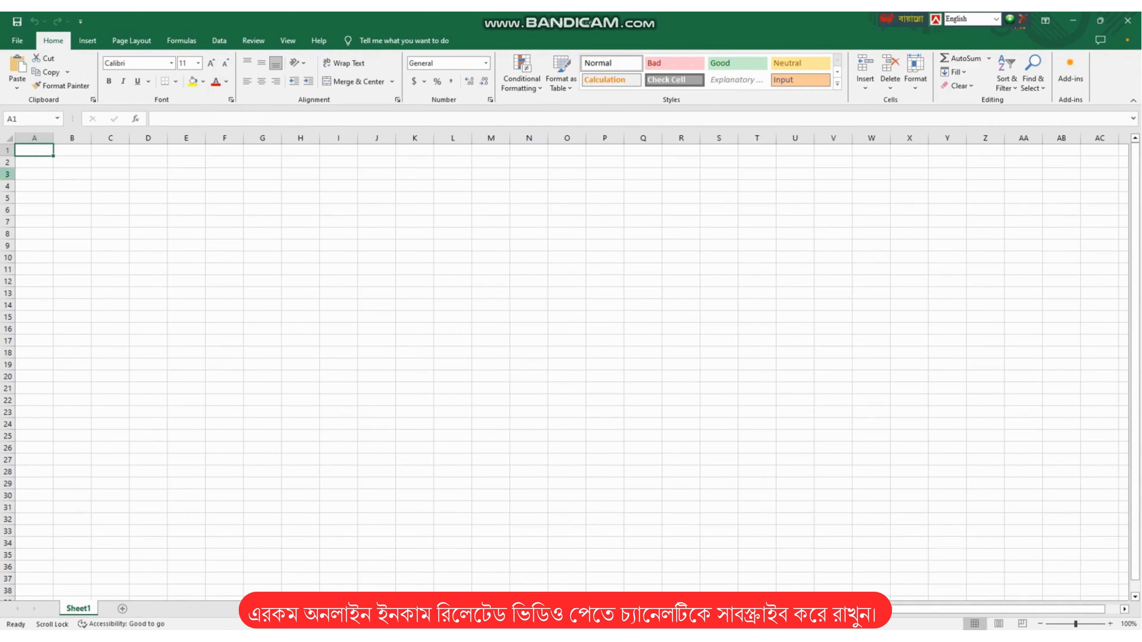
{"action": "right_click", "coordinate": [35, 150]}
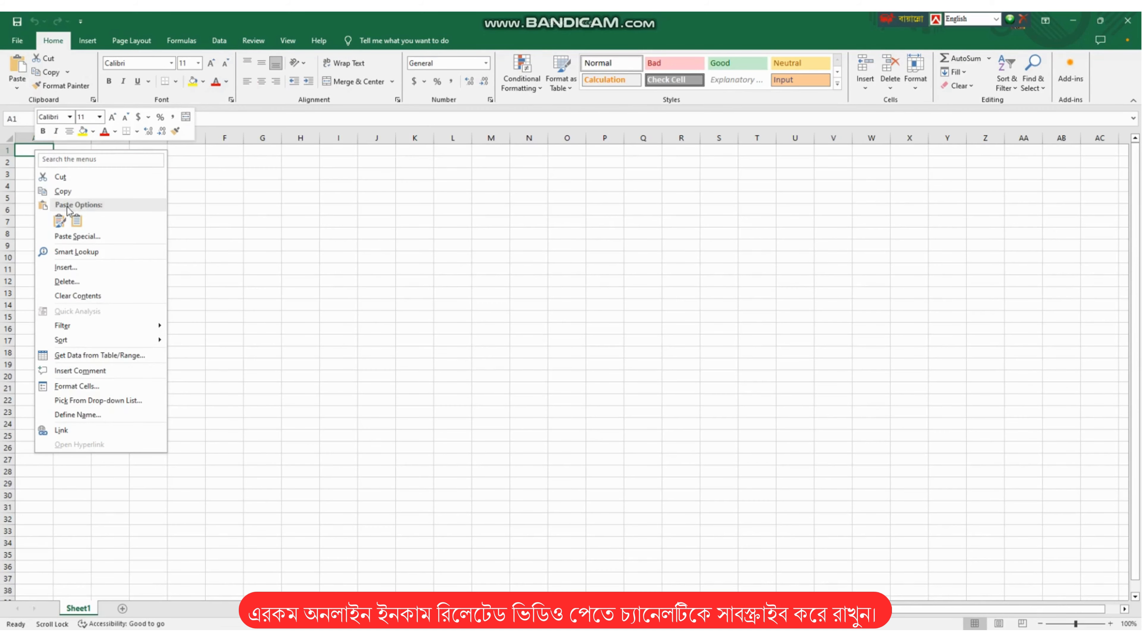
{"action": "left_click", "coordinate": [63, 217]}
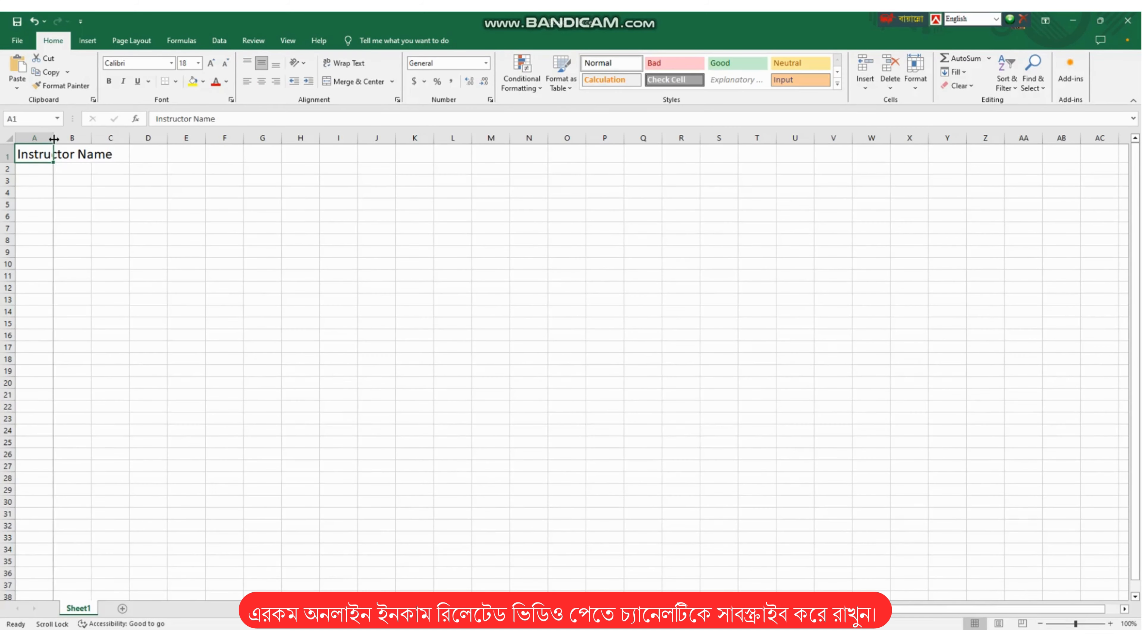
{"action": "double_click", "coordinate": [53, 138]}
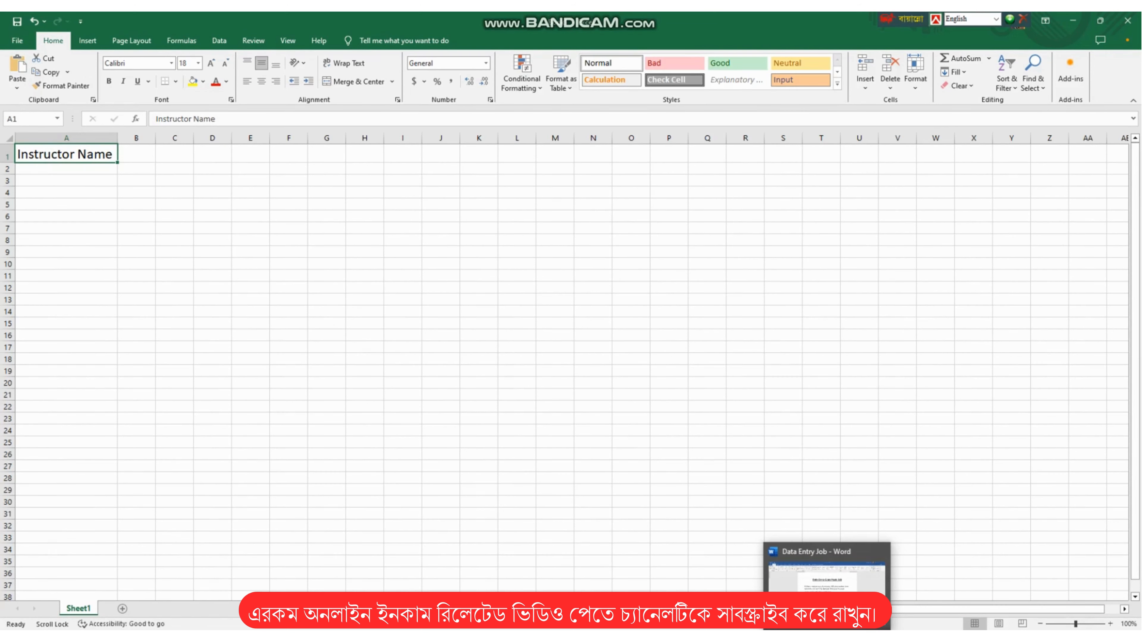
- Copy Total Reviews from the Word job brief into cell B1 of the Excel sheet and fit column B's width
{"action": "left_click", "coordinate": [829, 639]}
{"action": "left_click_drag", "start_coordinate": [466, 369], "coordinate": [374, 370]}
{"action": "right_click", "coordinate": [387, 370]}
{"action": "left_click", "coordinate": [414, 409]}
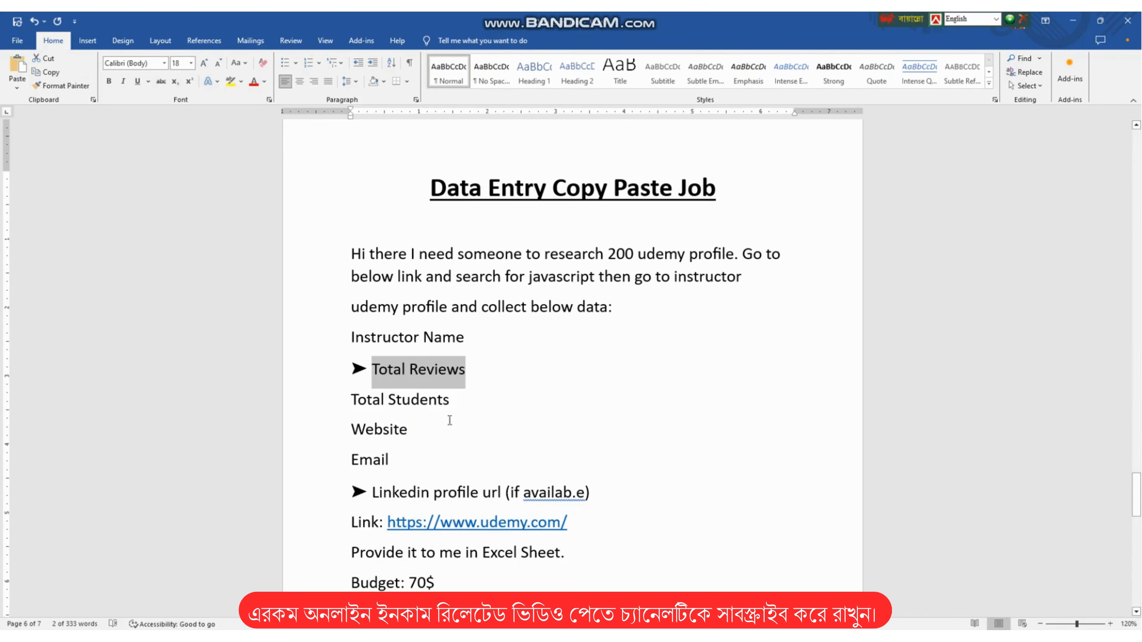
{"action": "key", "text": "alt+Tab"}
{"action": "left_click", "coordinate": [139, 154]}
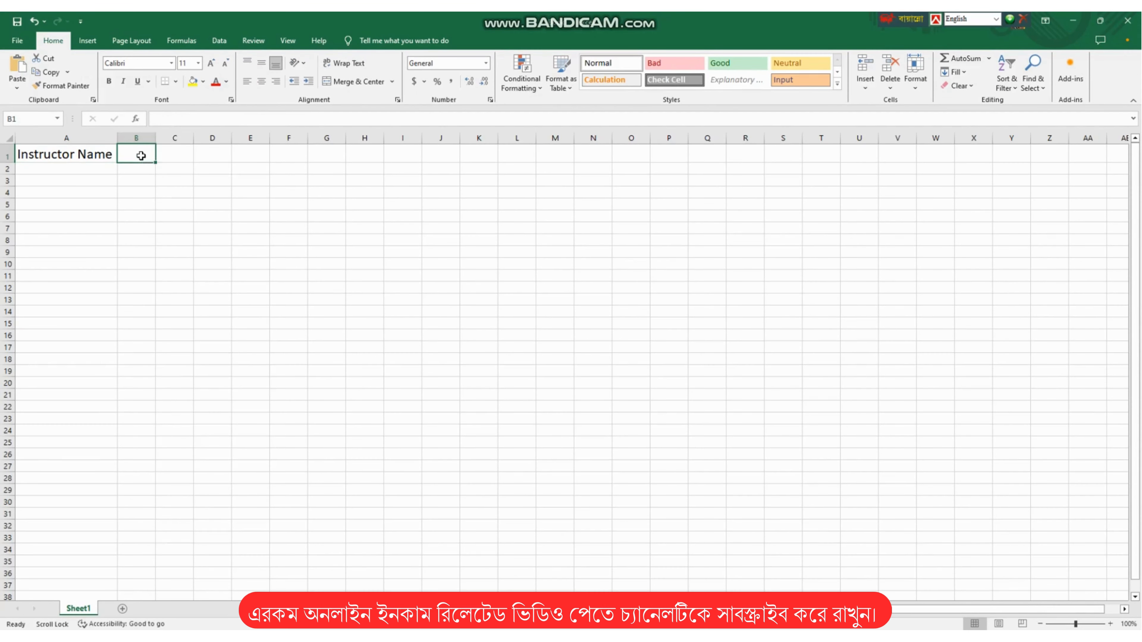
{"action": "right_click", "coordinate": [141, 154]}
{"action": "left_click", "coordinate": [165, 227]}
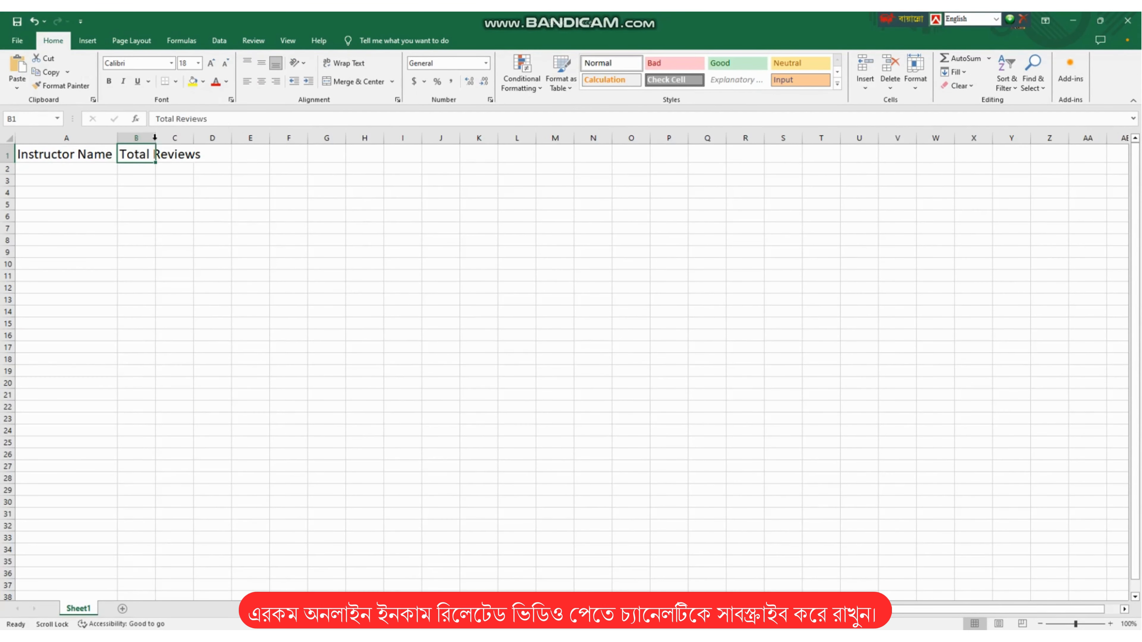
{"action": "double_click", "coordinate": [155, 138]}
- Copy Total Students, Website, Email and Linkedin profile one at a time from the Word job brief into the clipboard history
{"action": "key", "text": "alt+Tab"}
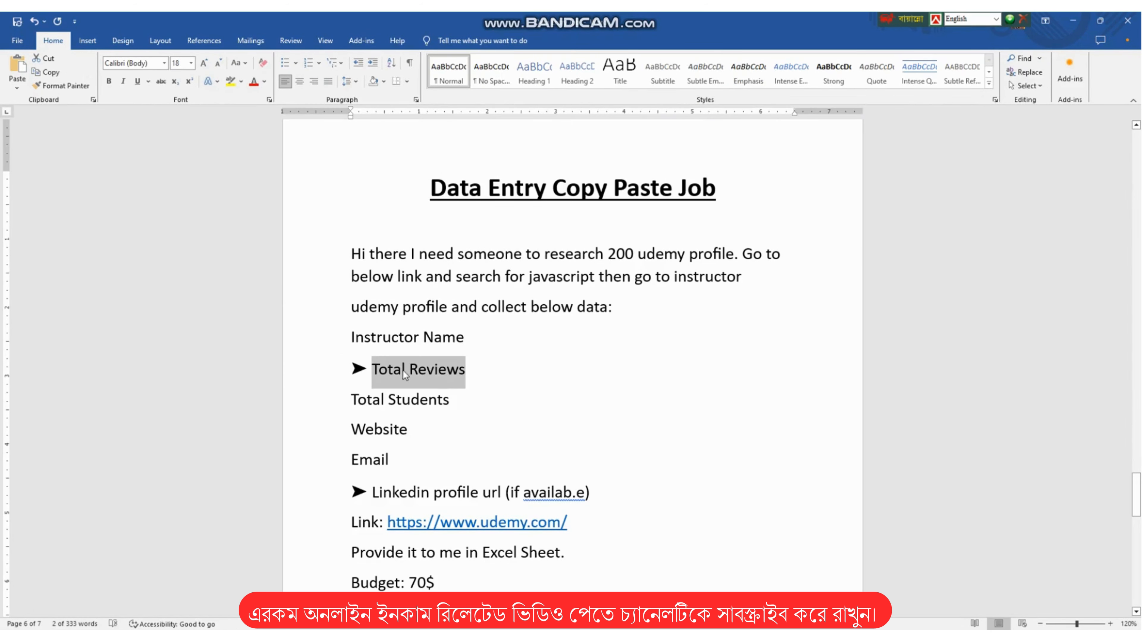
{"action": "double_click", "coordinate": [422, 399]}
{"action": "triple_click", "coordinate": [366, 394]}
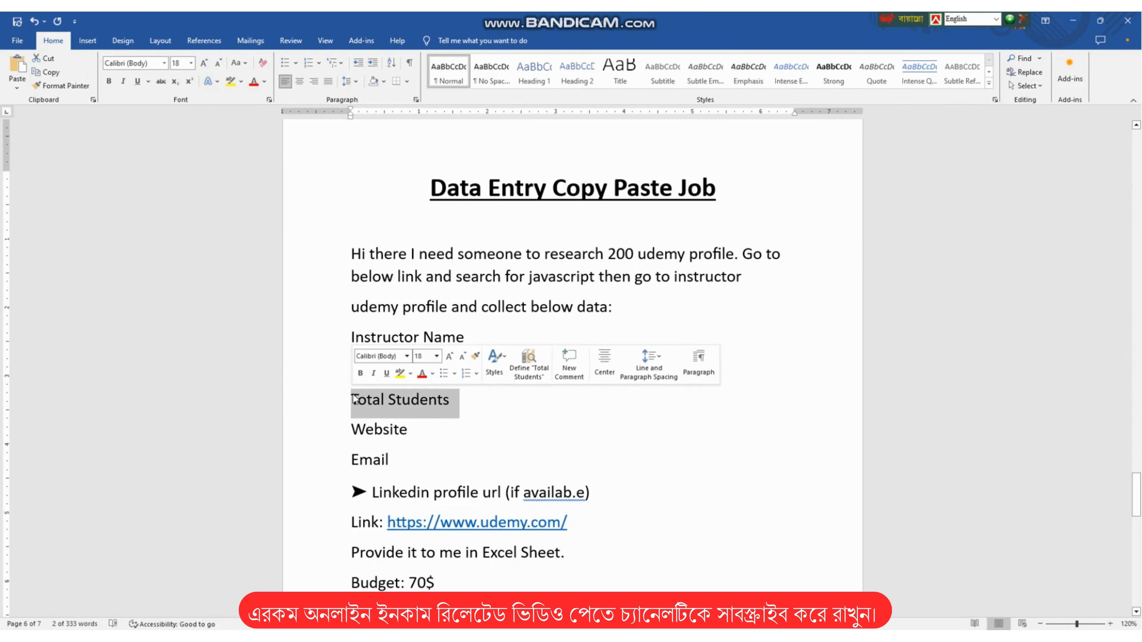
{"action": "triple_click", "coordinate": [374, 429]}
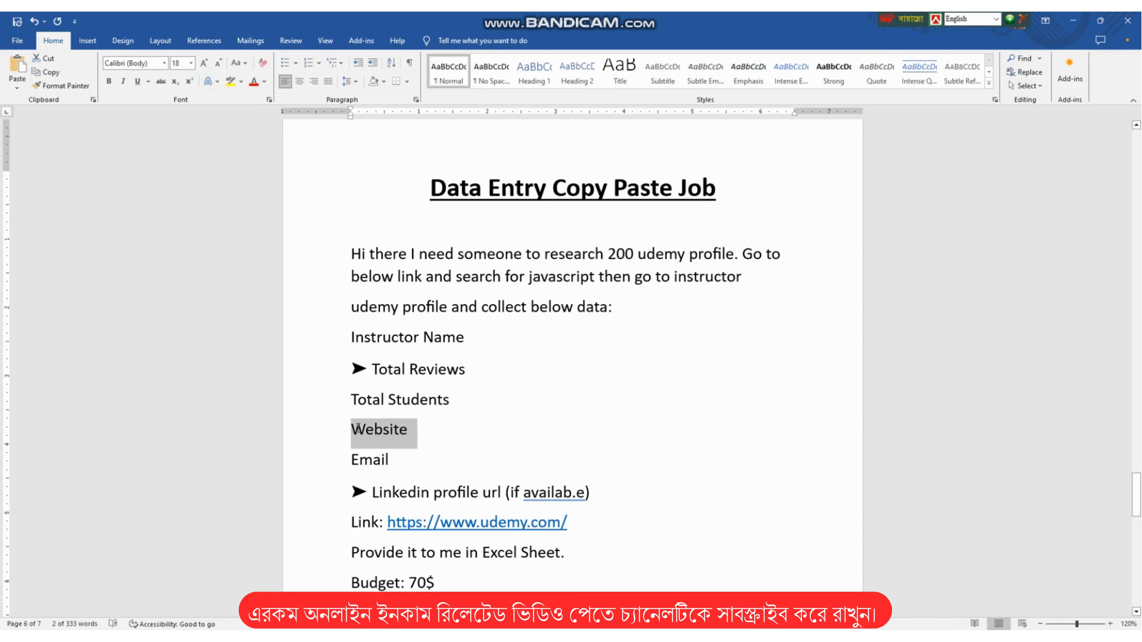
{"action": "triple_click", "coordinate": [351, 460]}
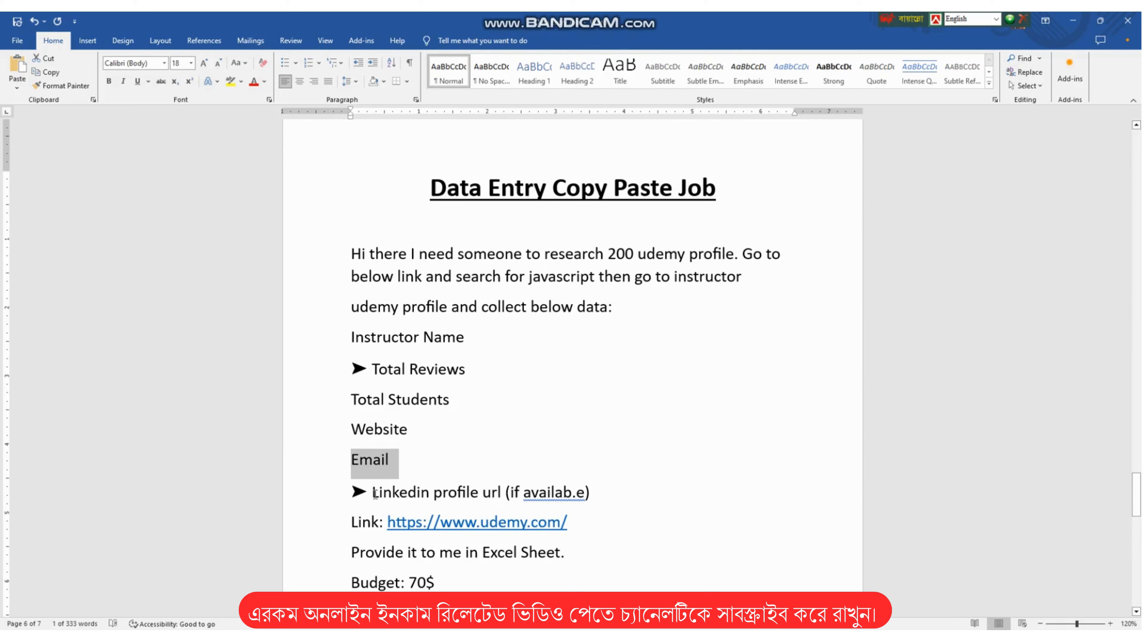
{"action": "left_click_drag", "start_coordinate": [372, 492], "coordinate": [479, 499]}
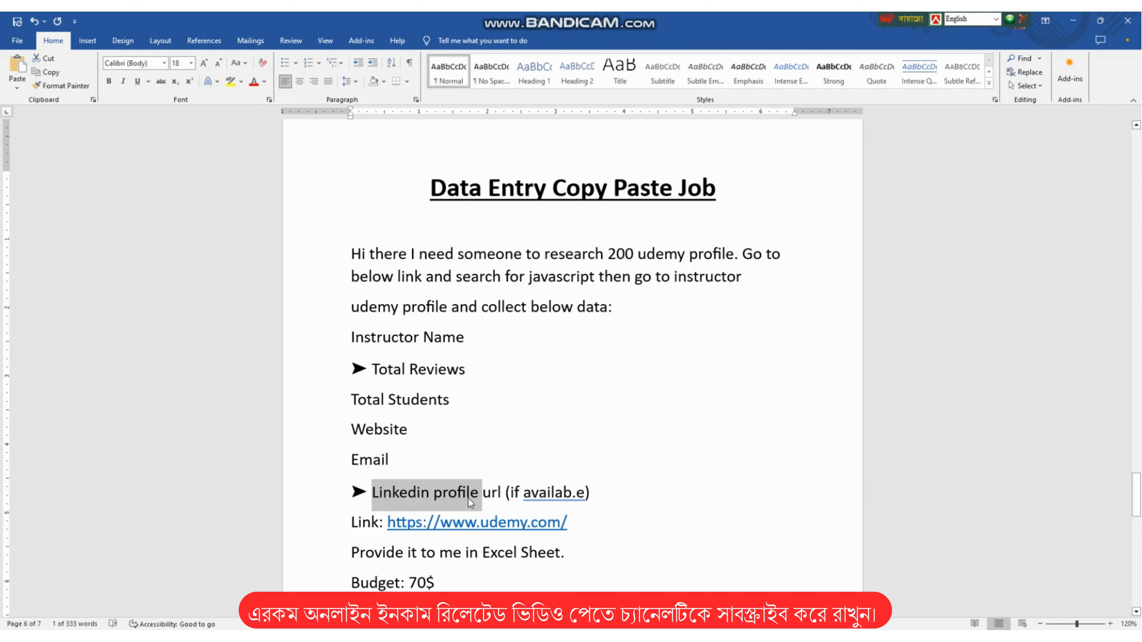
- Switch to Excel, paste Total Students from the clipboard history into cell C1 and fit column C's width
{"action": "key", "text": "alt+Tab"}
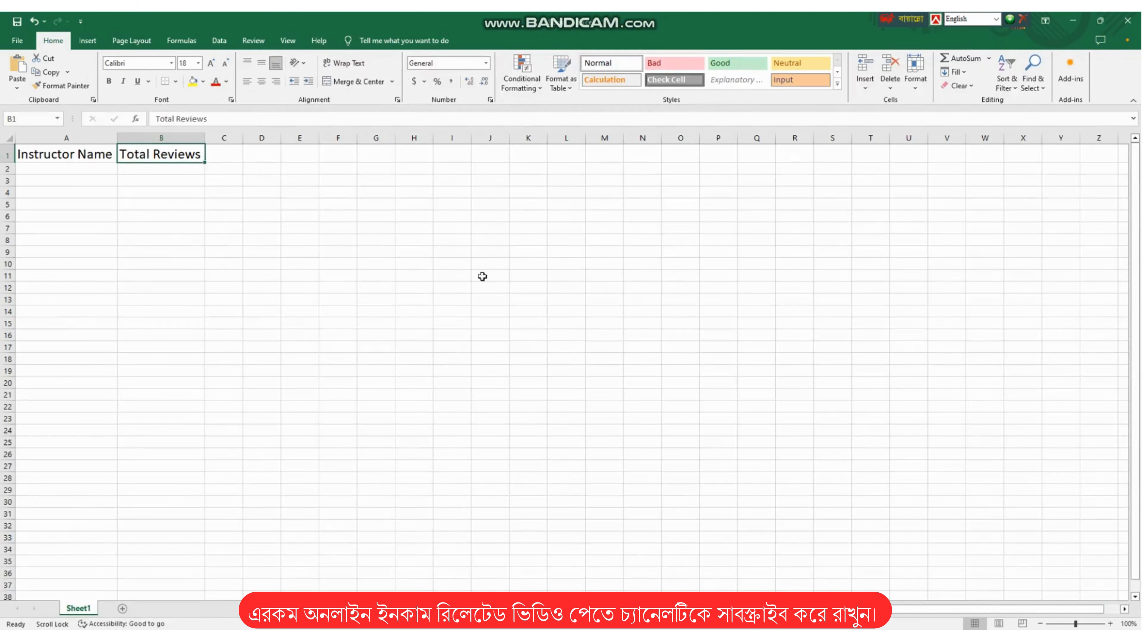
{"action": "left_click", "coordinate": [221, 153]}
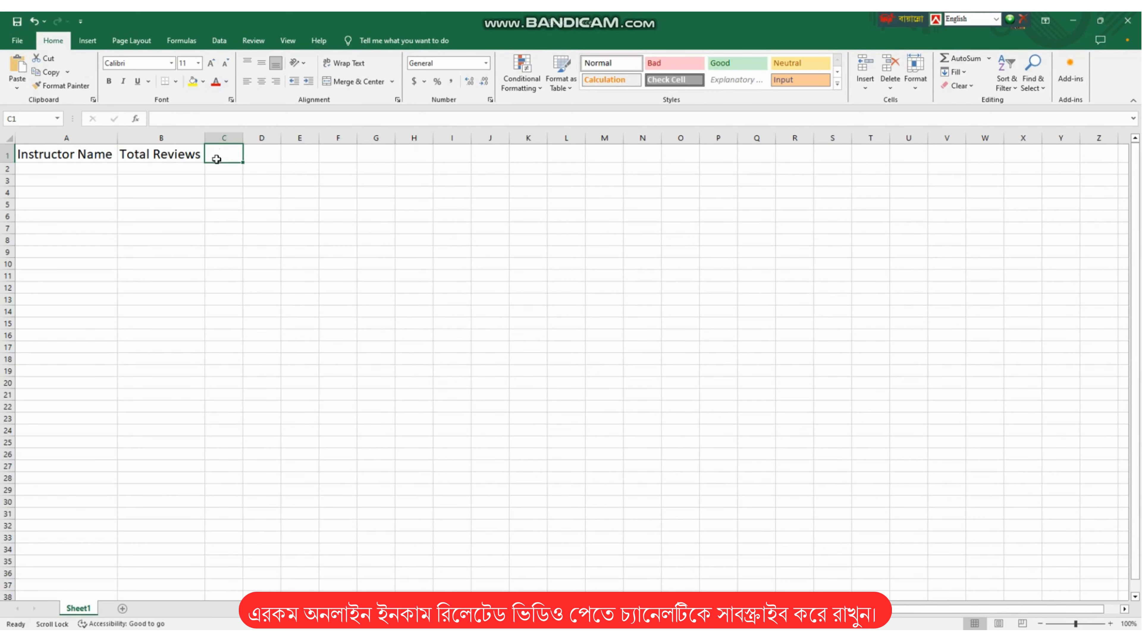
{"action": "key", "text": "super+v"}
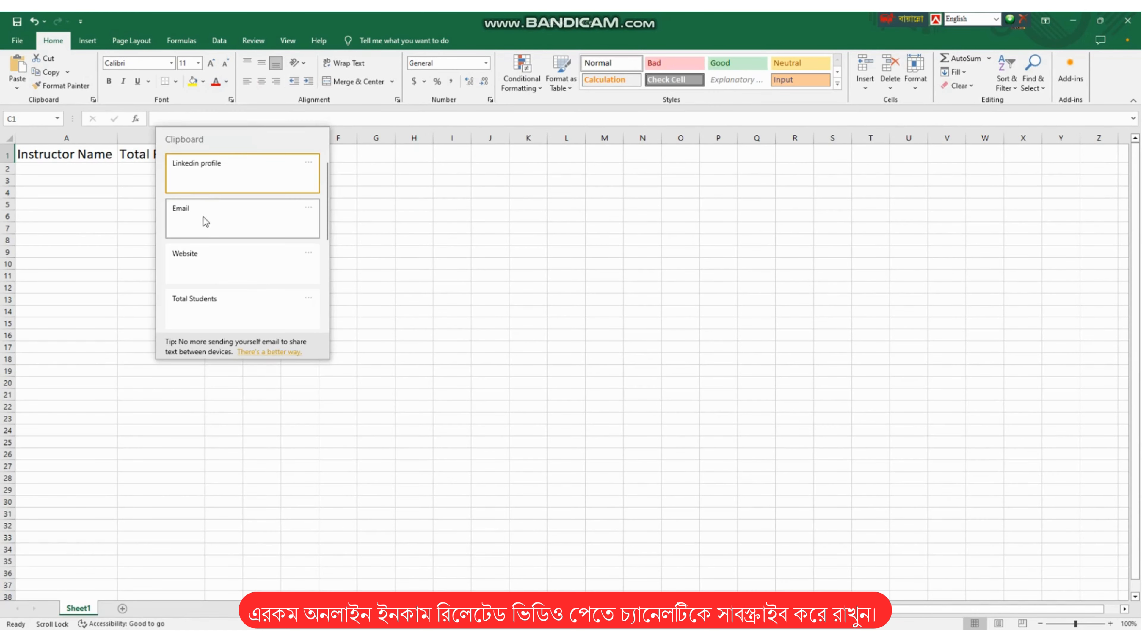
{"action": "left_click", "coordinate": [209, 302]}
{"action": "double_click", "coordinate": [240, 140]}
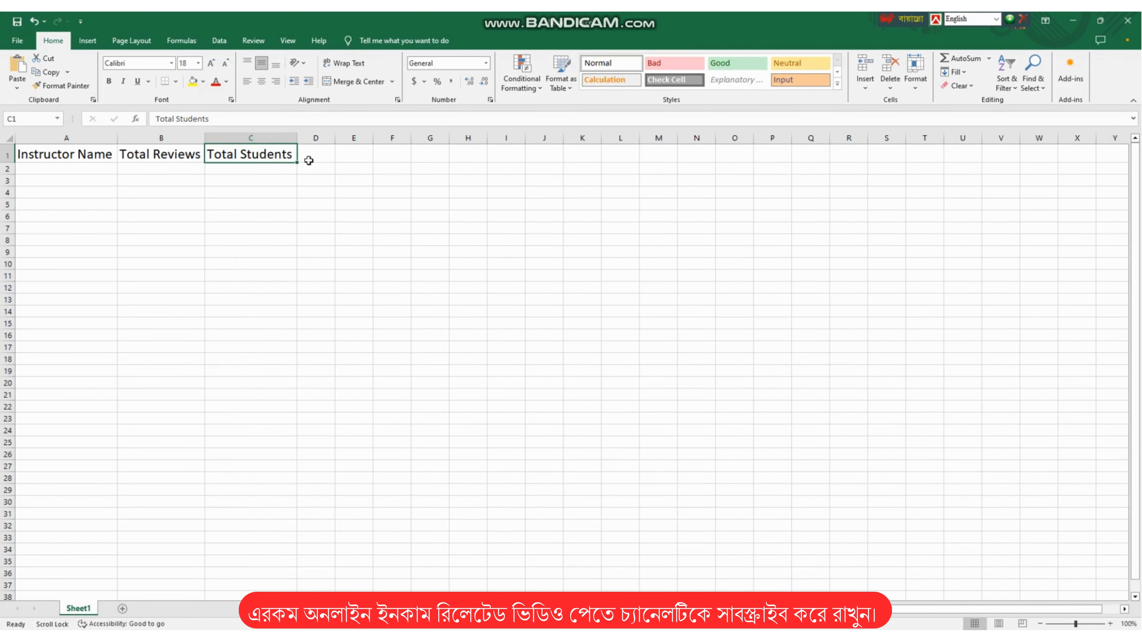
- Paste Website from the clipboard history into cell D1 and fit column D's width
{"action": "left_click", "coordinate": [311, 158]}
{"action": "key", "text": "super+v"}
{"action": "left_click", "coordinate": [253, 270]}
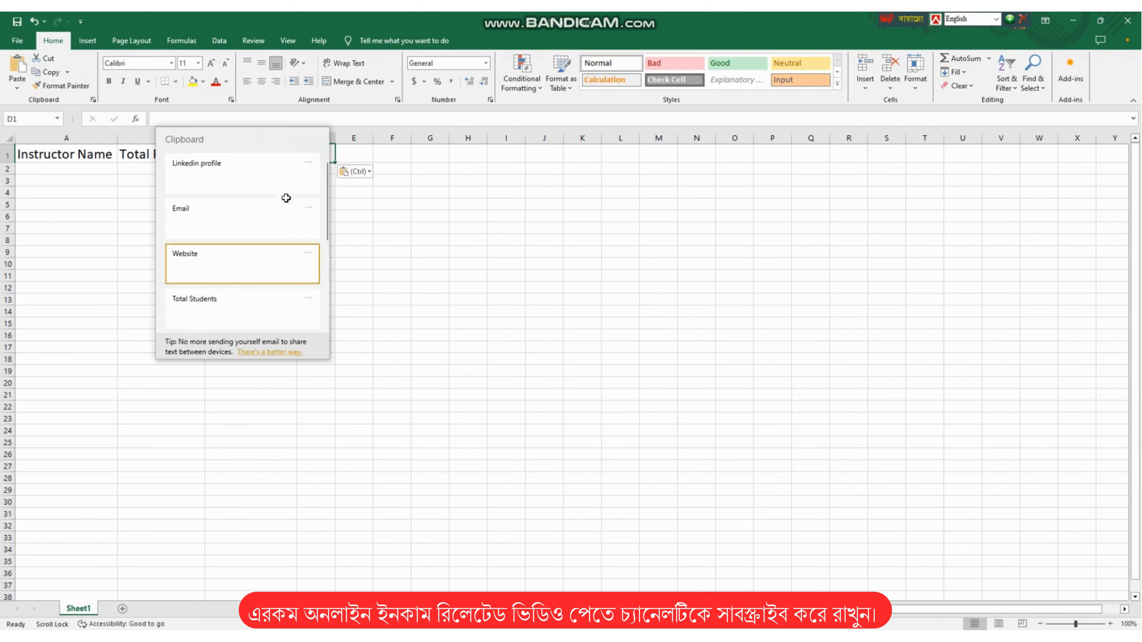
{"action": "double_click", "coordinate": [334, 137]}
- Paste Linkedin profile from the clipboard history into cell E1 and fit column E's width
{"action": "left_click", "coordinate": [374, 156]}
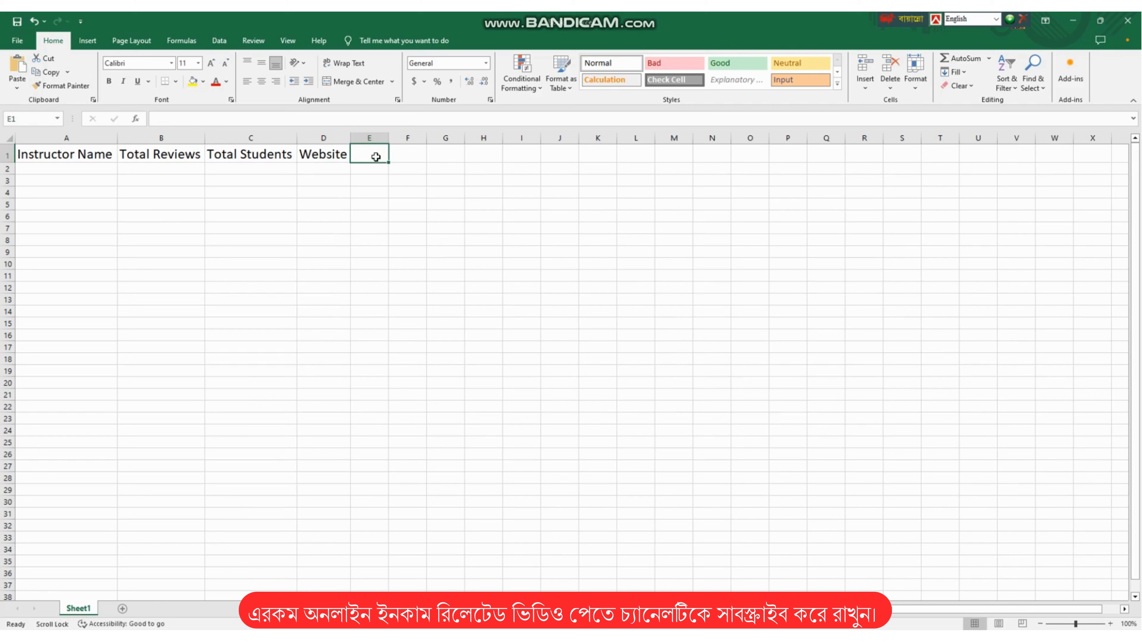
{"action": "key", "text": "super+v"}
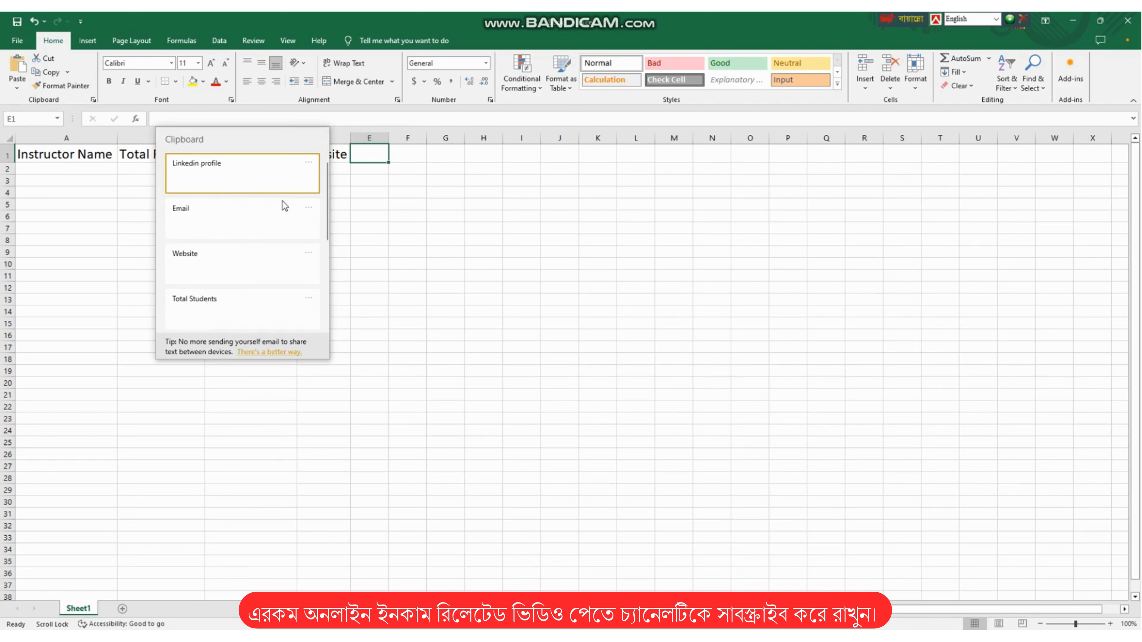
{"action": "left_click", "coordinate": [211, 169]}
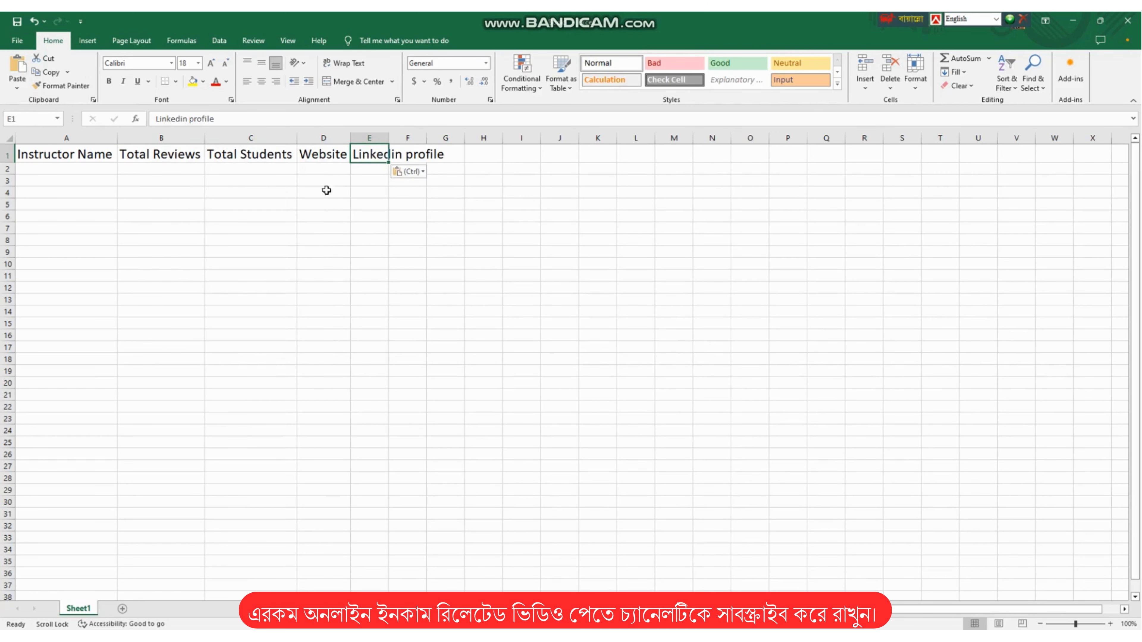
{"action": "double_click", "coordinate": [388, 138]}
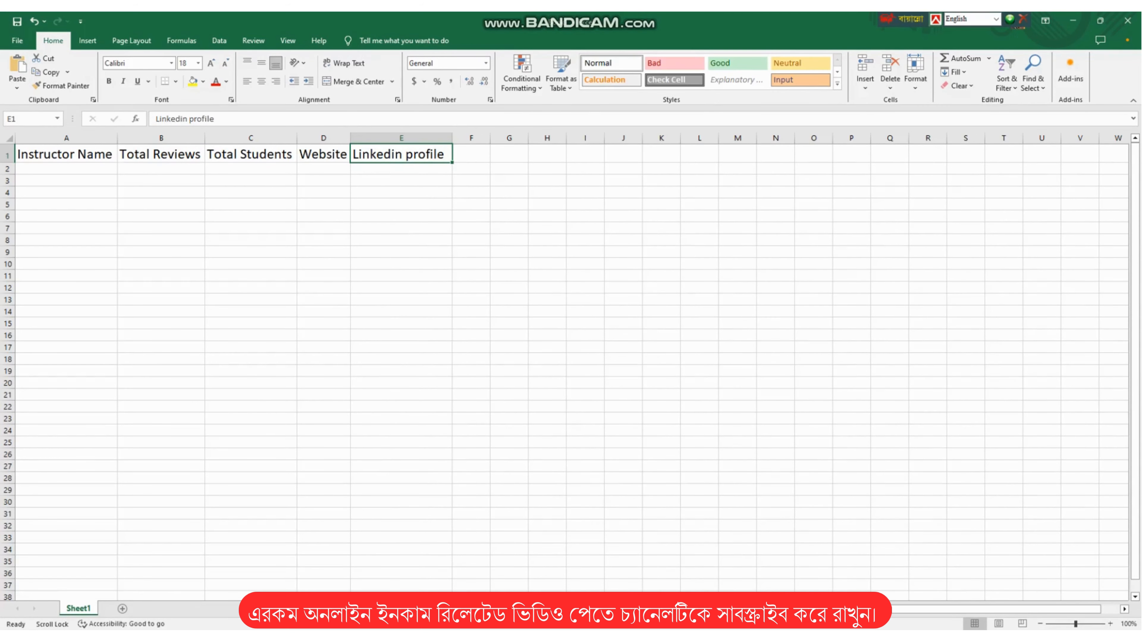
{"action": "key", "text": "alt+Tab"}
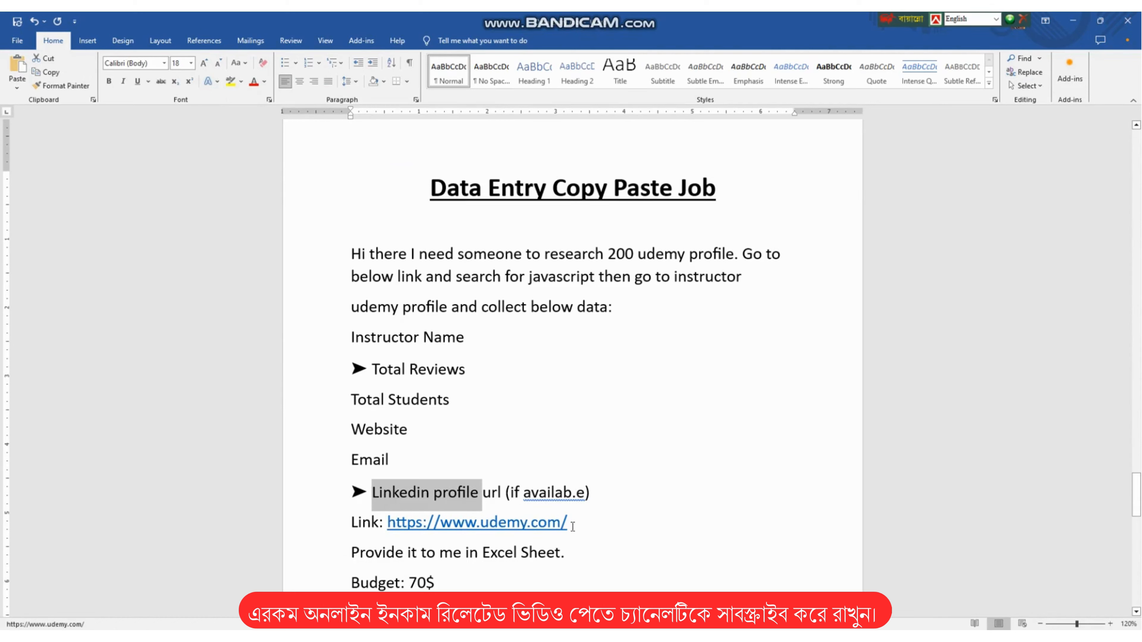
{"action": "left_click_drag", "start_coordinate": [572, 524], "coordinate": [388, 523]}
{"action": "right_click", "coordinate": [390, 523]}
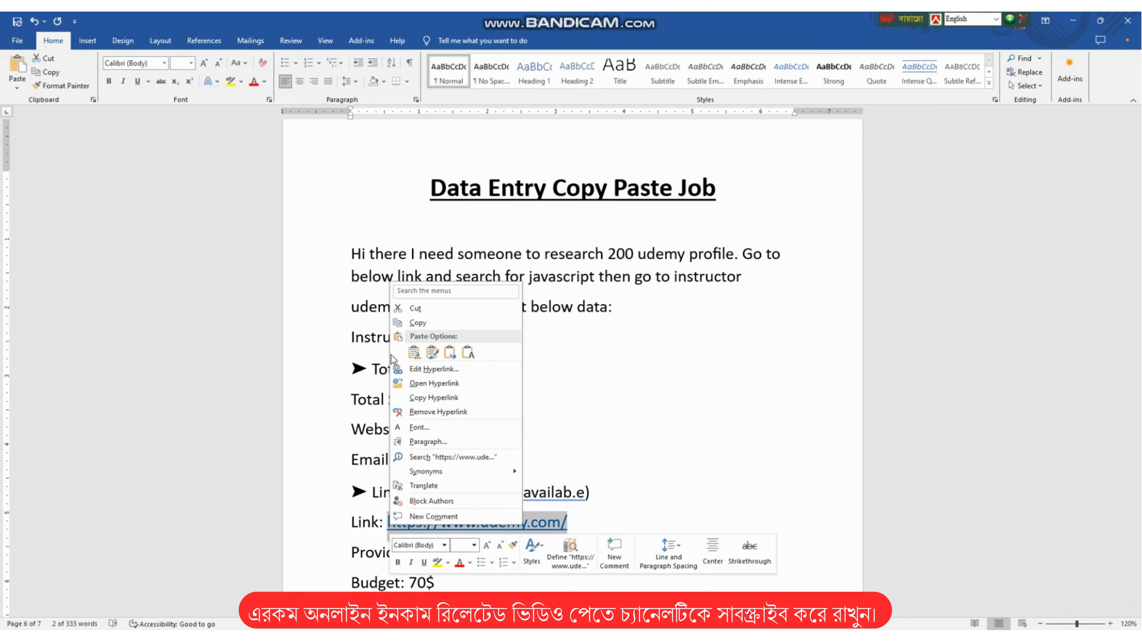
{"action": "left_click", "coordinate": [425, 323]}
{"action": "key", "text": "alt+Tab"}
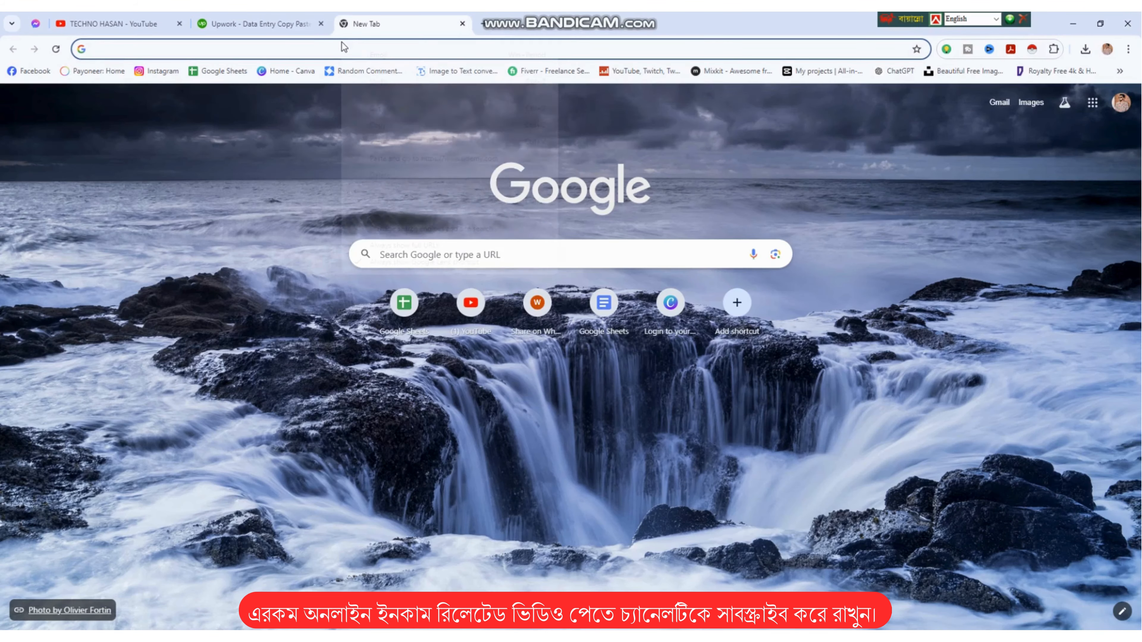
{"action": "right_click", "coordinate": [343, 47]}
{"action": "left_click", "coordinate": [401, 150]}
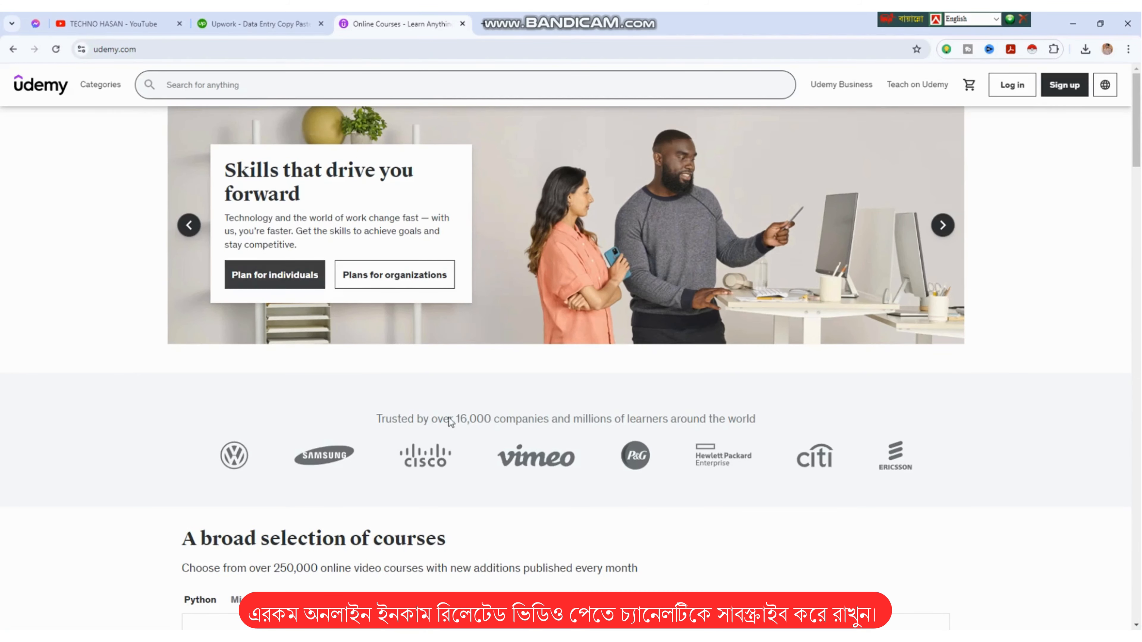
- Switch to Word, copy the search term javascript from the job brief and return to Chrome
{"action": "key", "text": "alt+Tab"}
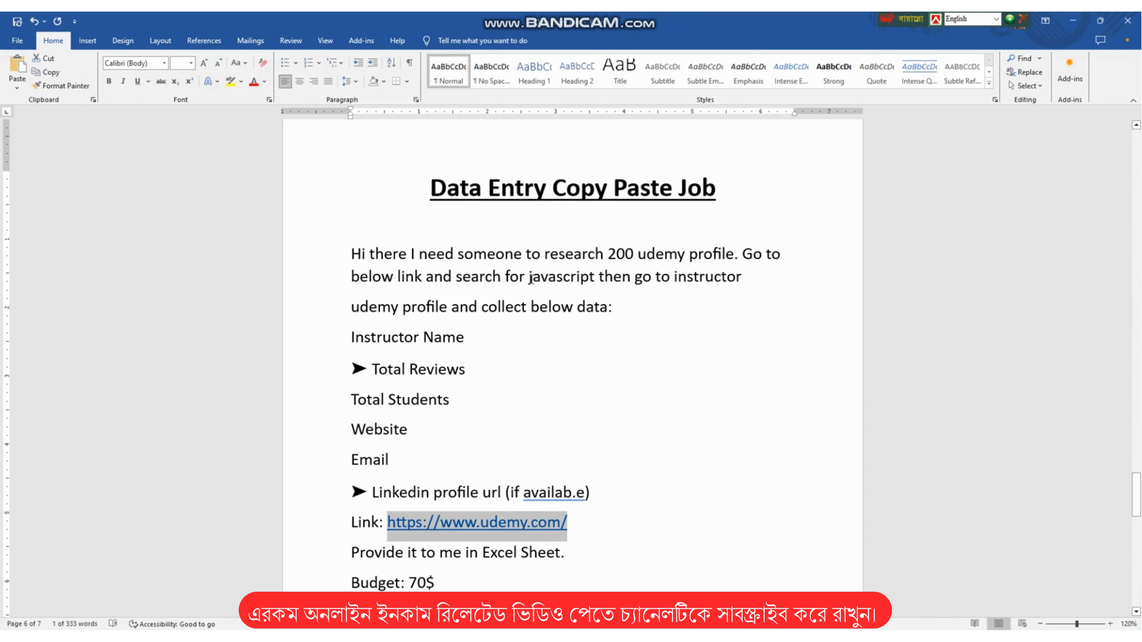
{"action": "left_click_drag", "start_coordinate": [530, 279], "coordinate": [595, 280]}
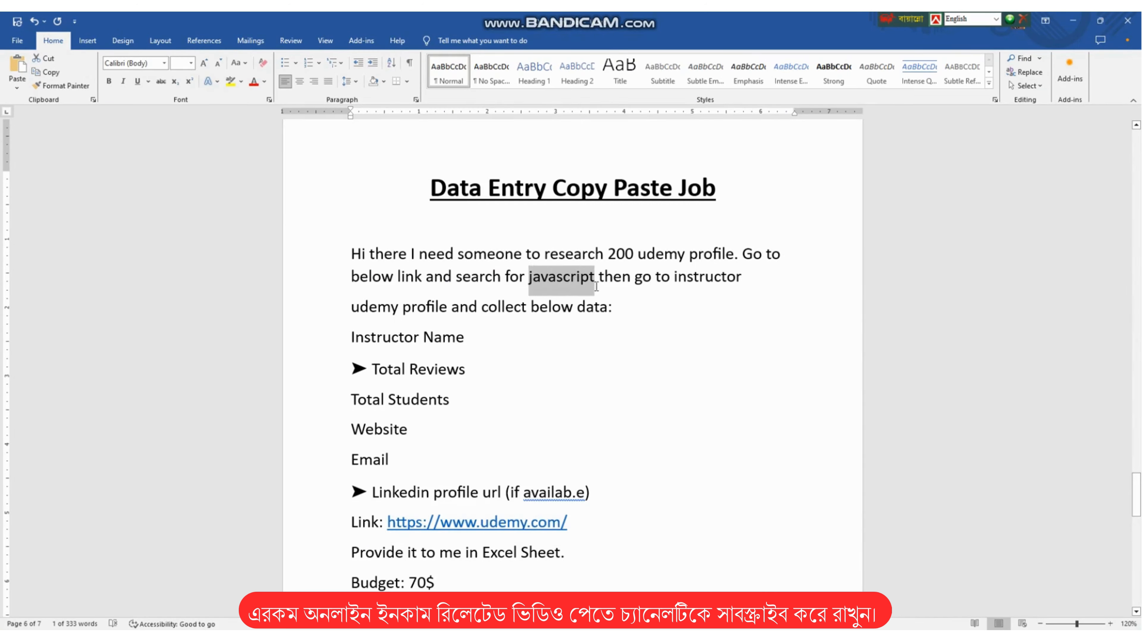
{"action": "right_click", "coordinate": [574, 278]}
{"action": "left_click", "coordinate": [620, 321]}
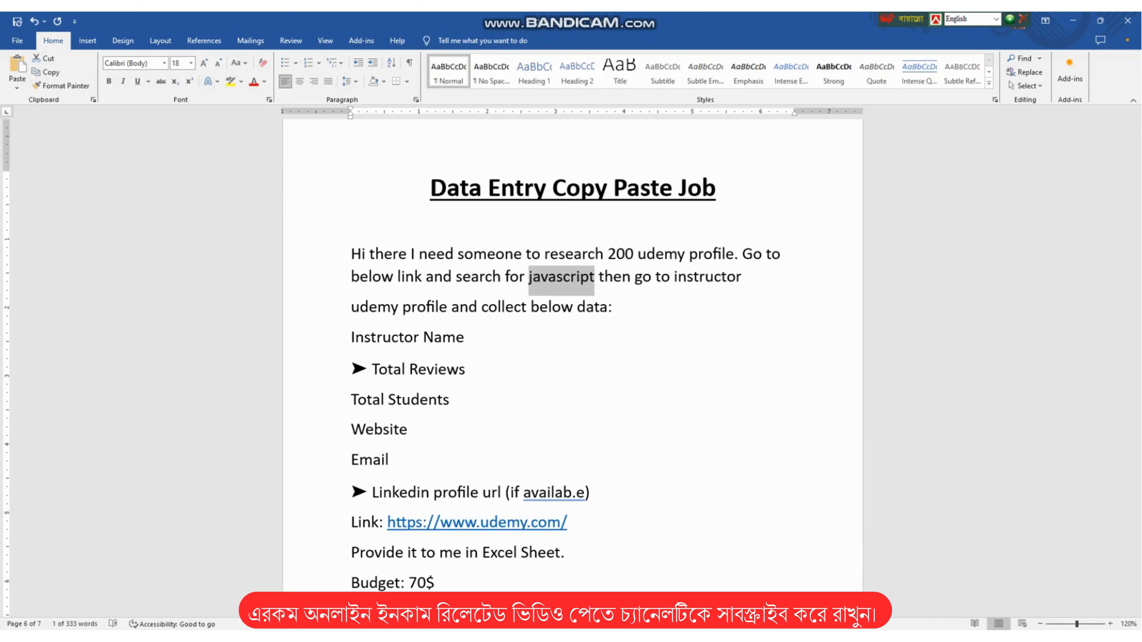
{"action": "left_click", "coordinate": [624, 639]}
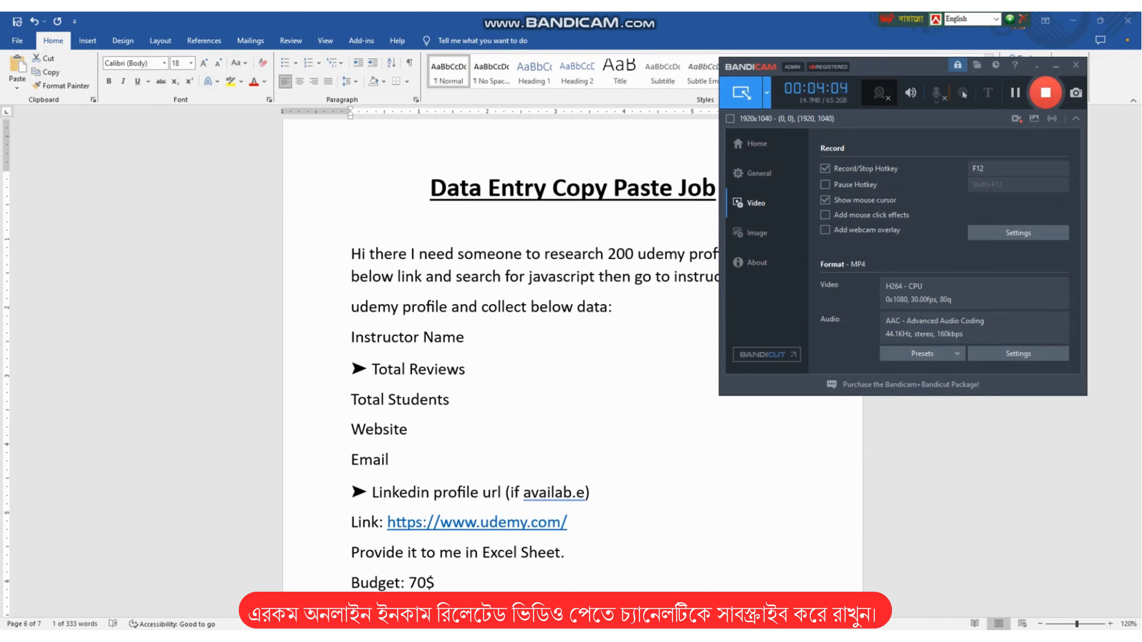
{"action": "left_click", "coordinate": [1052, 64]}
{"action": "left_click", "coordinate": [454, 639]}
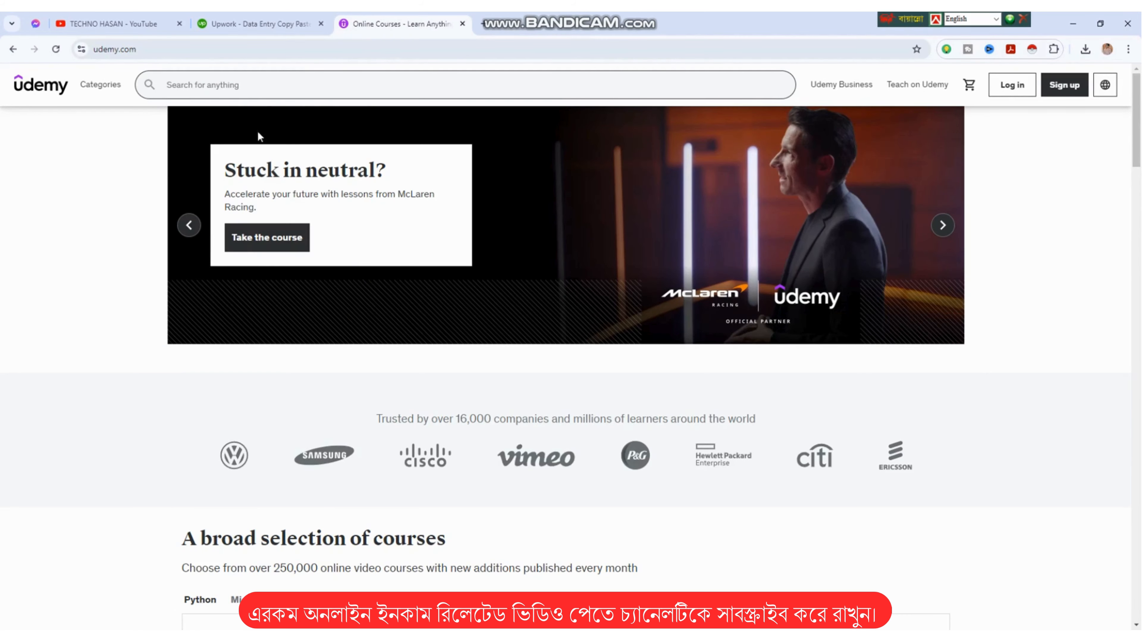
- Search Udemy for the copied term javascript
{"action": "right_click", "coordinate": [229, 84]}
{"action": "left_click", "coordinate": [265, 200]}
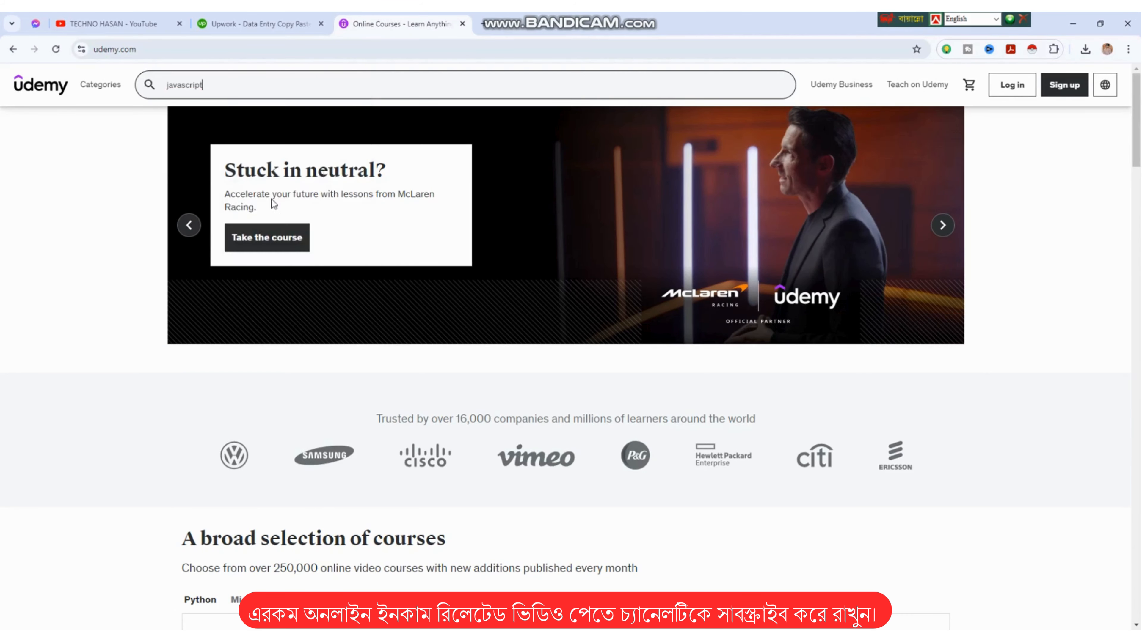
{"action": "left_click", "coordinate": [296, 128]}
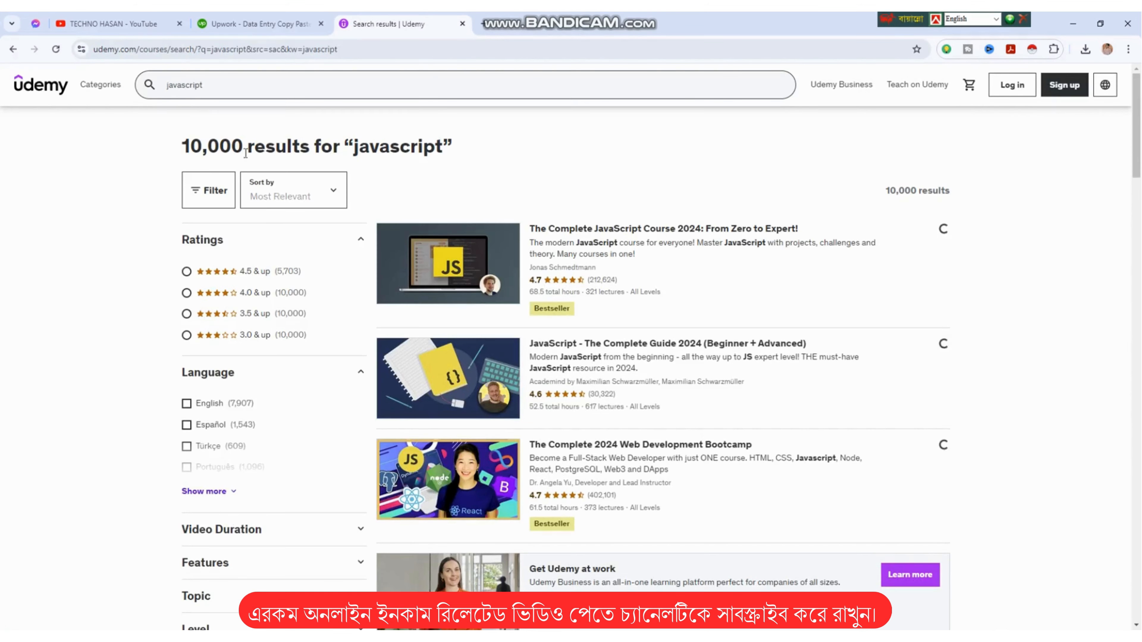
{"action": "left_click_drag", "start_coordinate": [181, 147], "coordinate": [439, 159]}
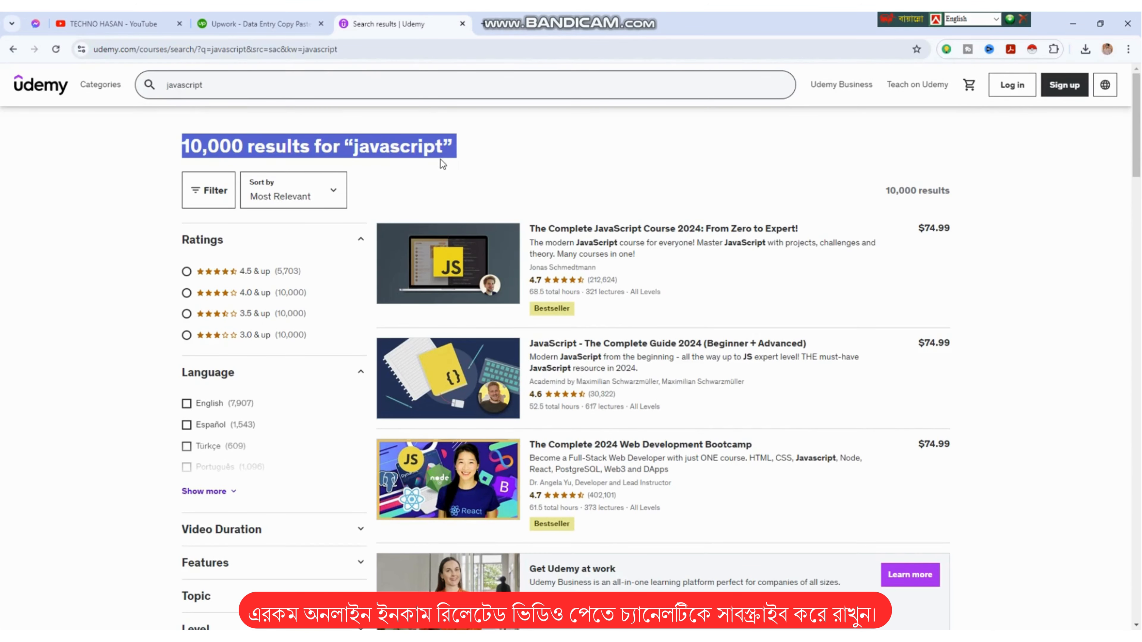
{"action": "left_click", "coordinate": [476, 158]}
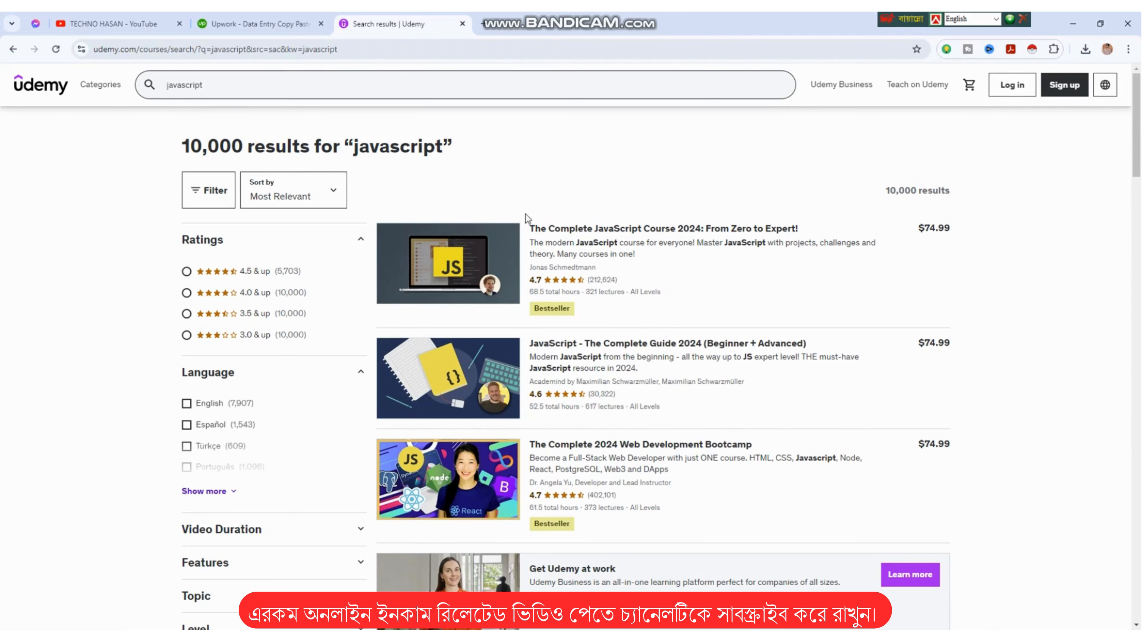
- Open The Complete JavaScript Course 2024: From Zero to Expert! in a new tab and switch to that tab
{"action": "mouse_move", "coordinate": [668, 229]}
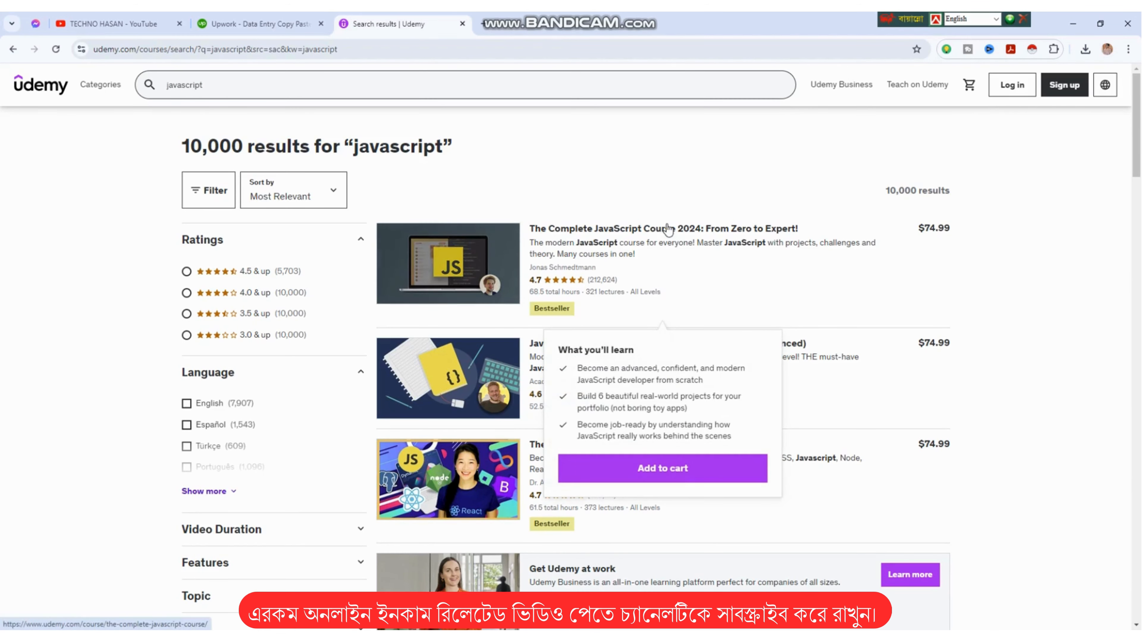
{"action": "right_click", "coordinate": [600, 230]}
{"action": "left_click", "coordinate": [637, 243]}
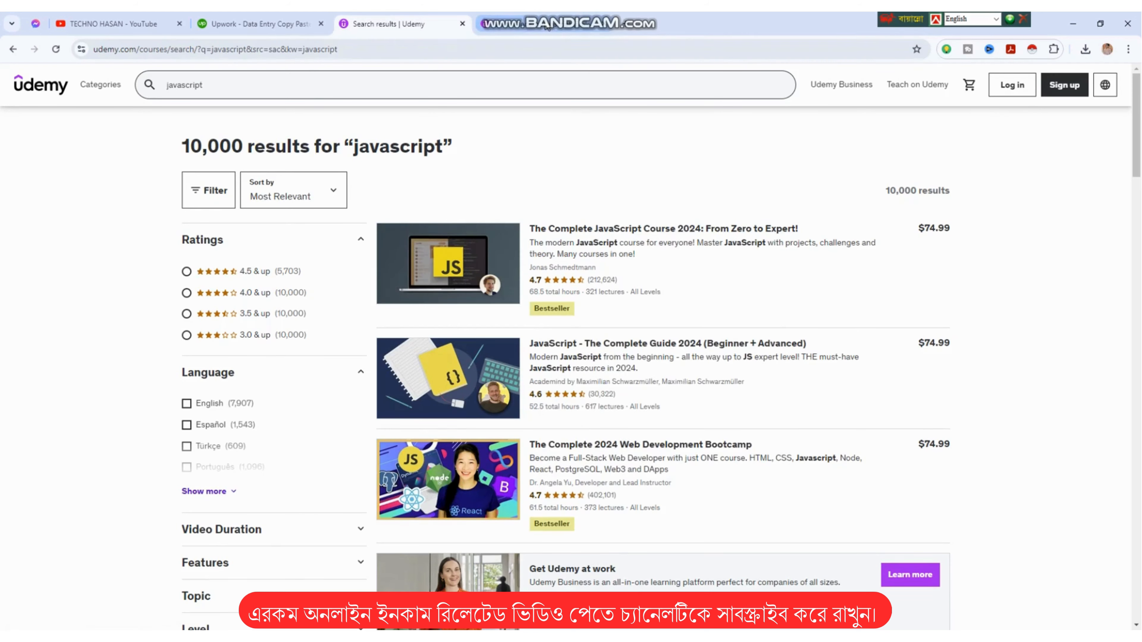
{"action": "left_click", "coordinate": [517, 23]}
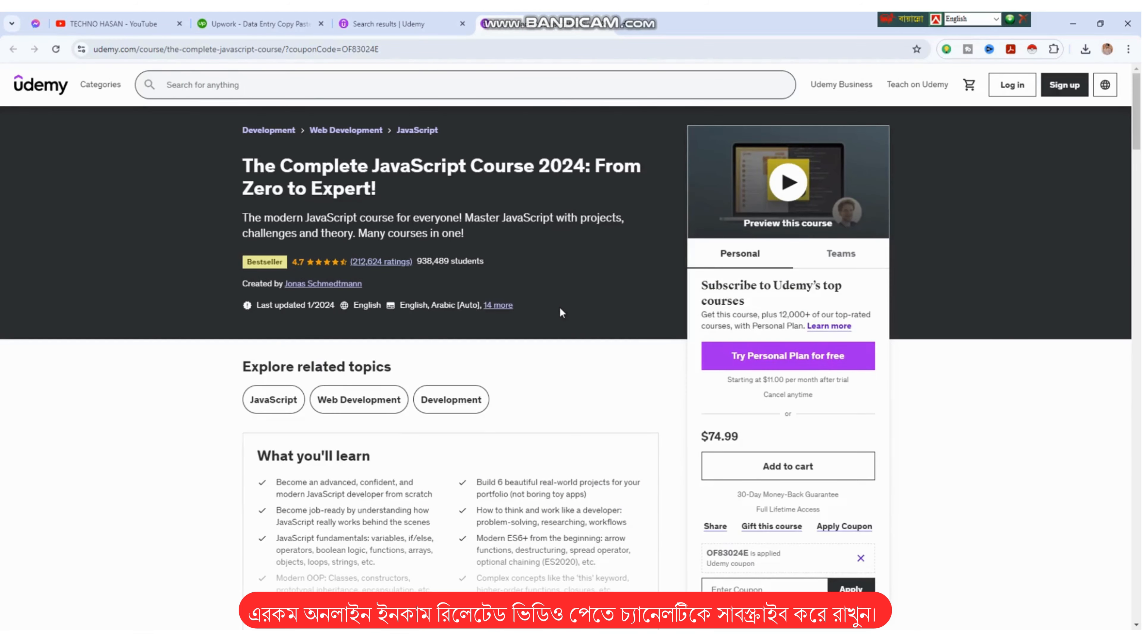
- Find the Instructor section of the course page, open the instructor's profile in a new tab and switch to it
{"action": "scroll", "coordinate": [560, 308], "scroll_direction": "down", "scroll_amount": 15}
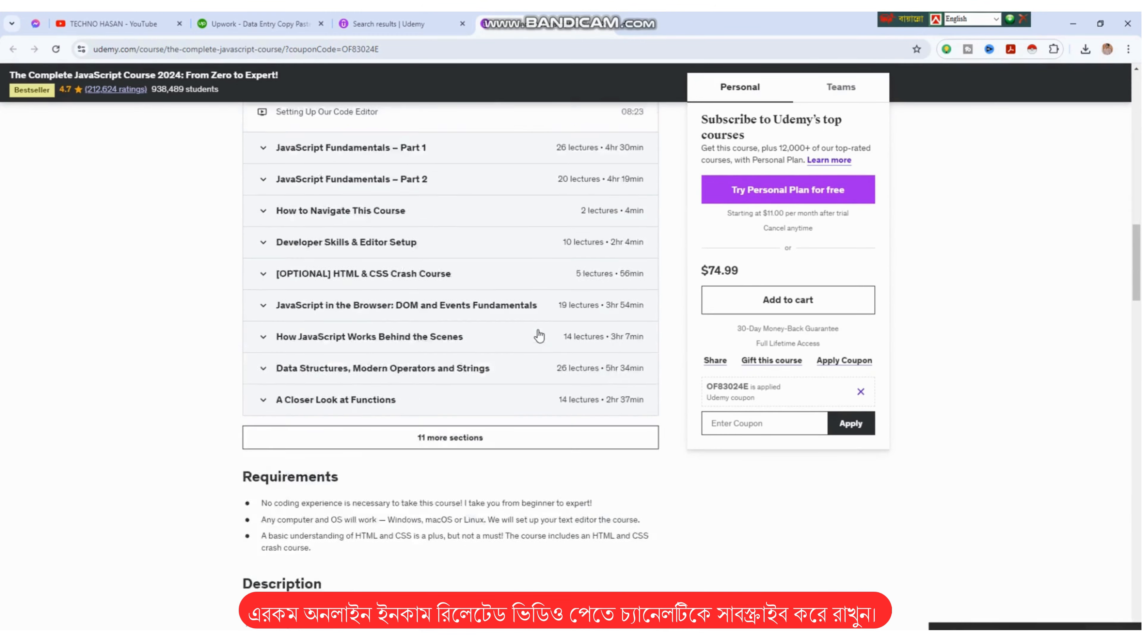
{"action": "scroll", "coordinate": [539, 335], "scroll_direction": "down", "scroll_amount": 1}
{"action": "scroll", "coordinate": [481, 522], "scroll_direction": "down", "scroll_amount": 2}
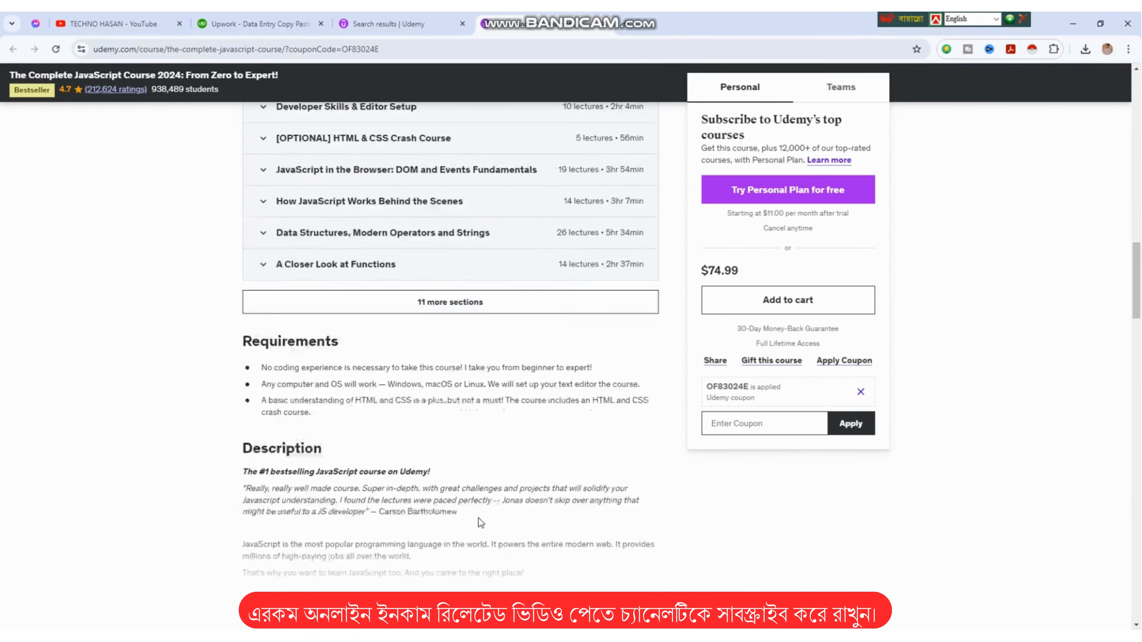
{"action": "scroll", "coordinate": [478, 518], "scroll_direction": "down", "scroll_amount": 20}
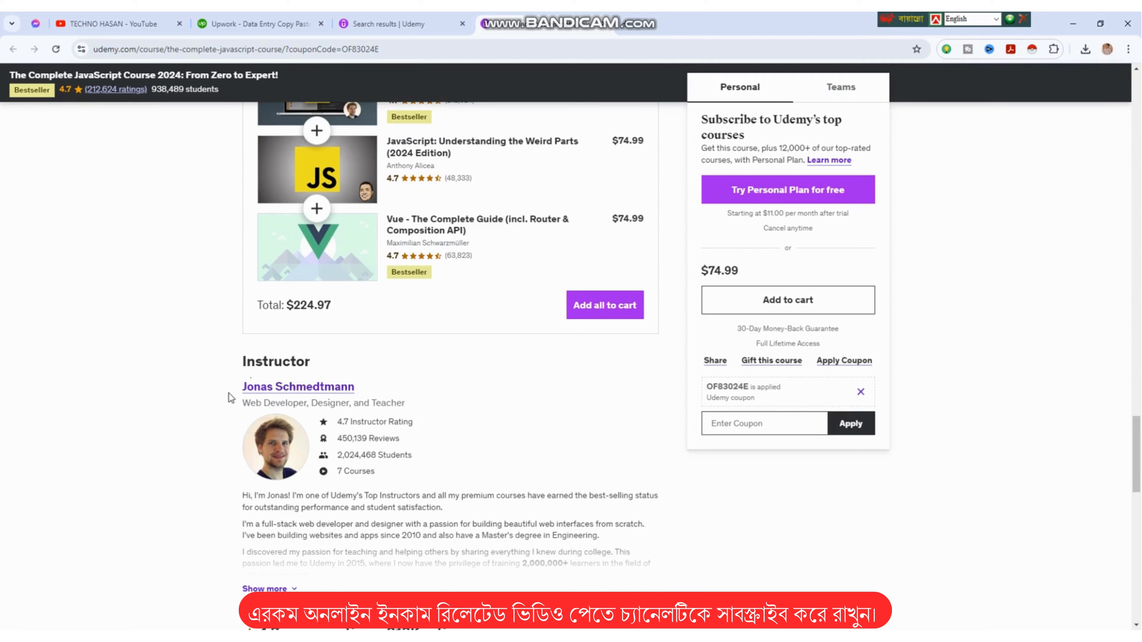
{"action": "right_click", "coordinate": [257, 386]}
{"action": "left_click", "coordinate": [313, 399]}
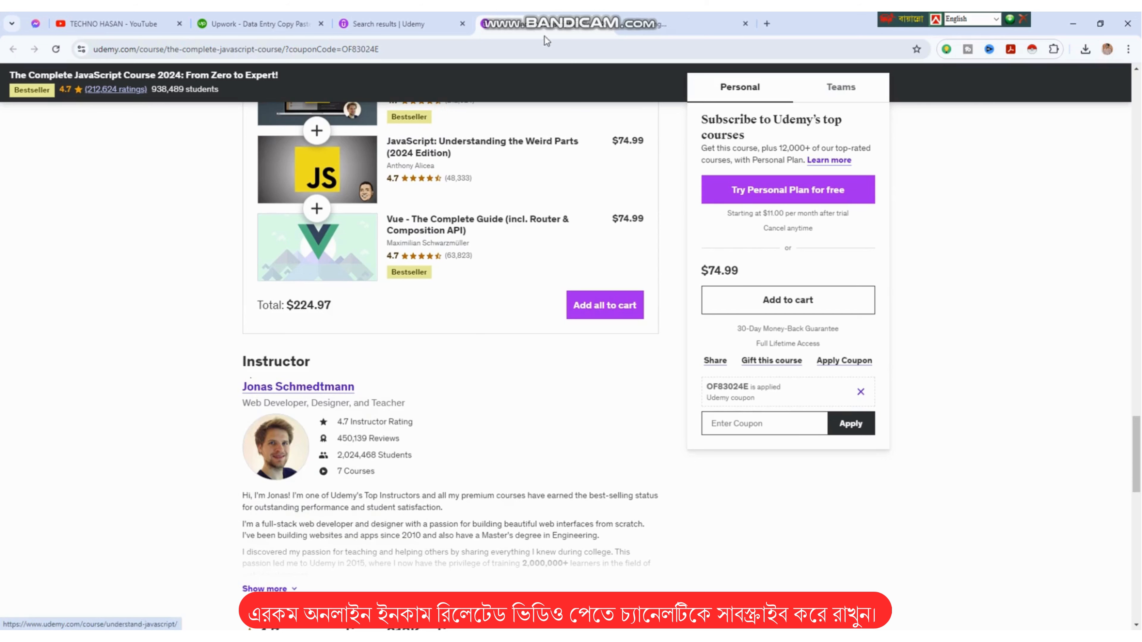
{"action": "left_click", "coordinate": [692, 24]}
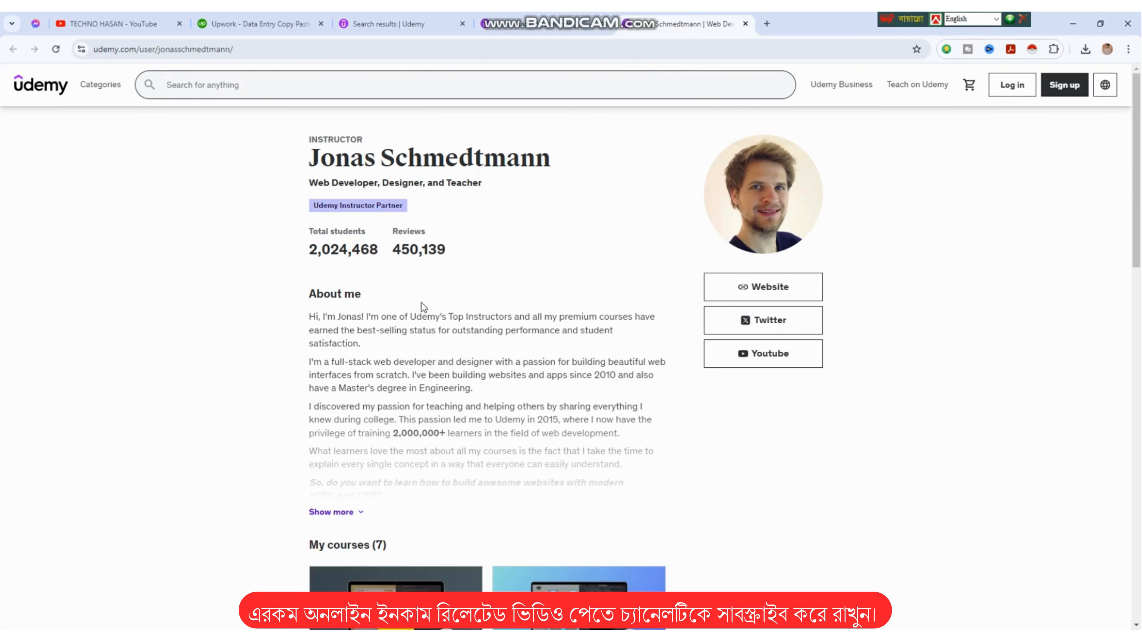
- Copy the instructor's name from the Udemy profile and paste it into cell A2 of the Excel sheet
{"action": "key", "text": "alt+Tab"}
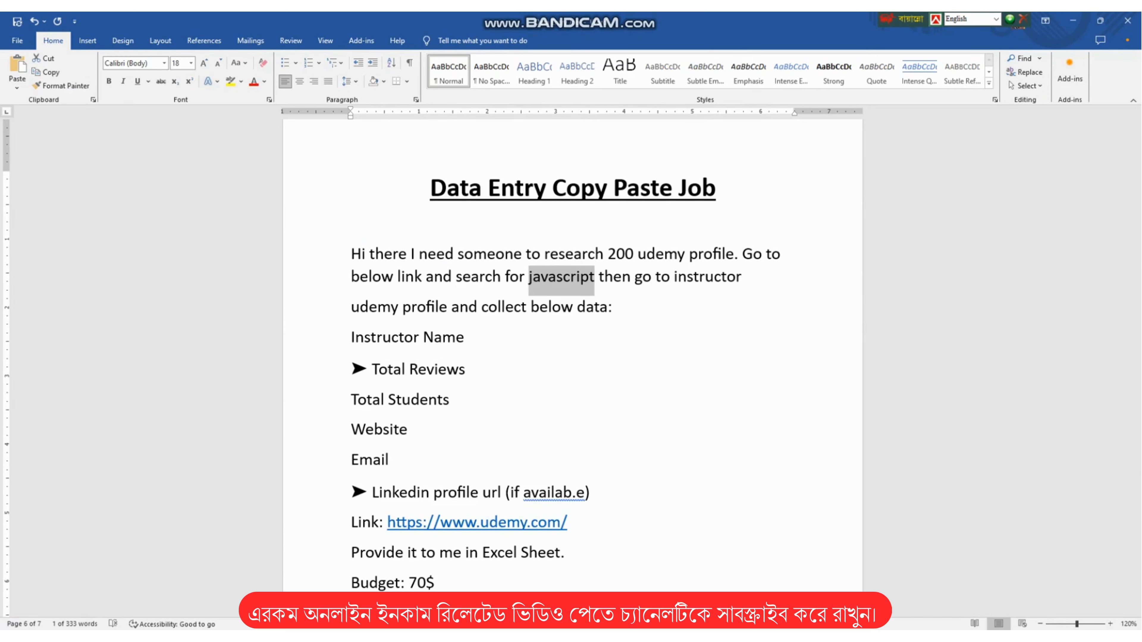
{"action": "key", "text": "alt+Tab"}
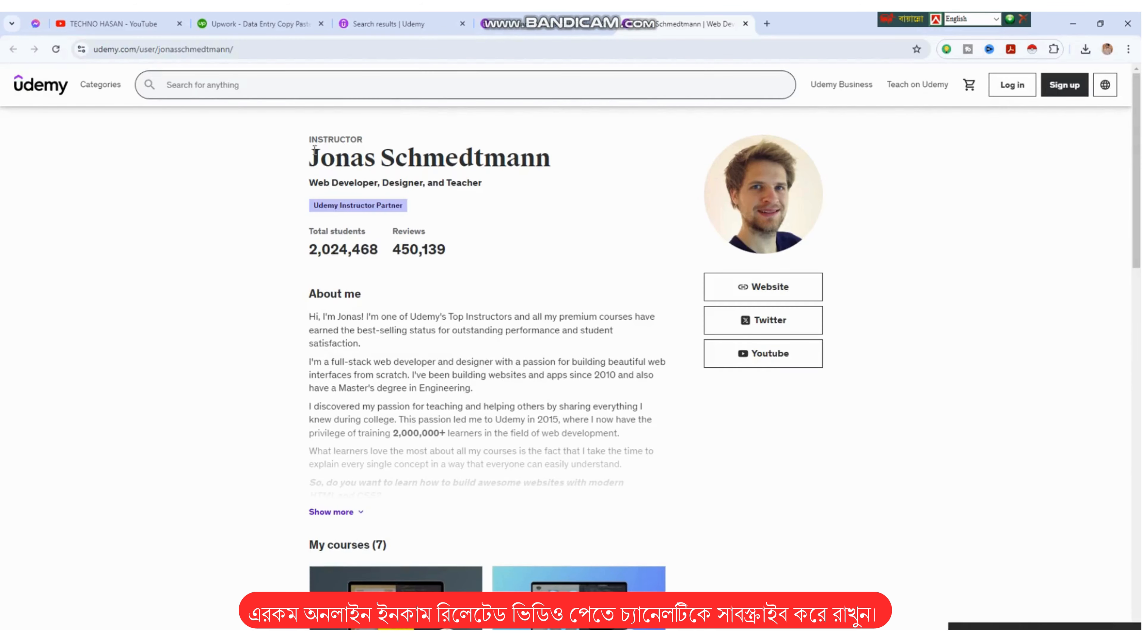
{"action": "left_click_drag", "start_coordinate": [306, 155], "coordinate": [549, 163]}
{"action": "right_click", "coordinate": [541, 163]}
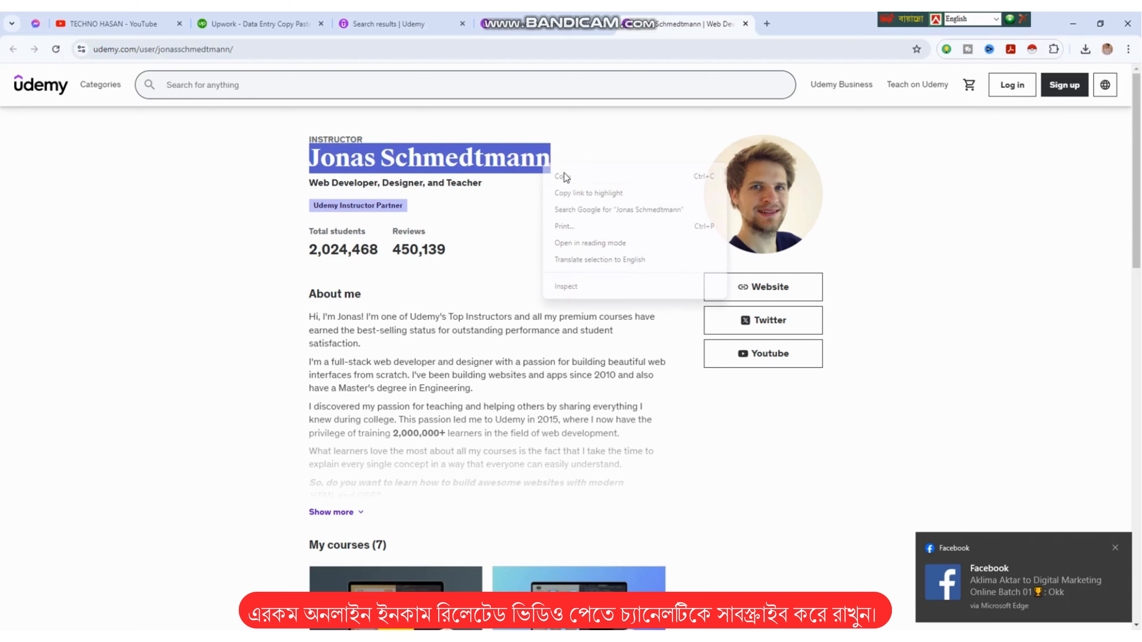
{"action": "left_click", "coordinate": [584, 179]}
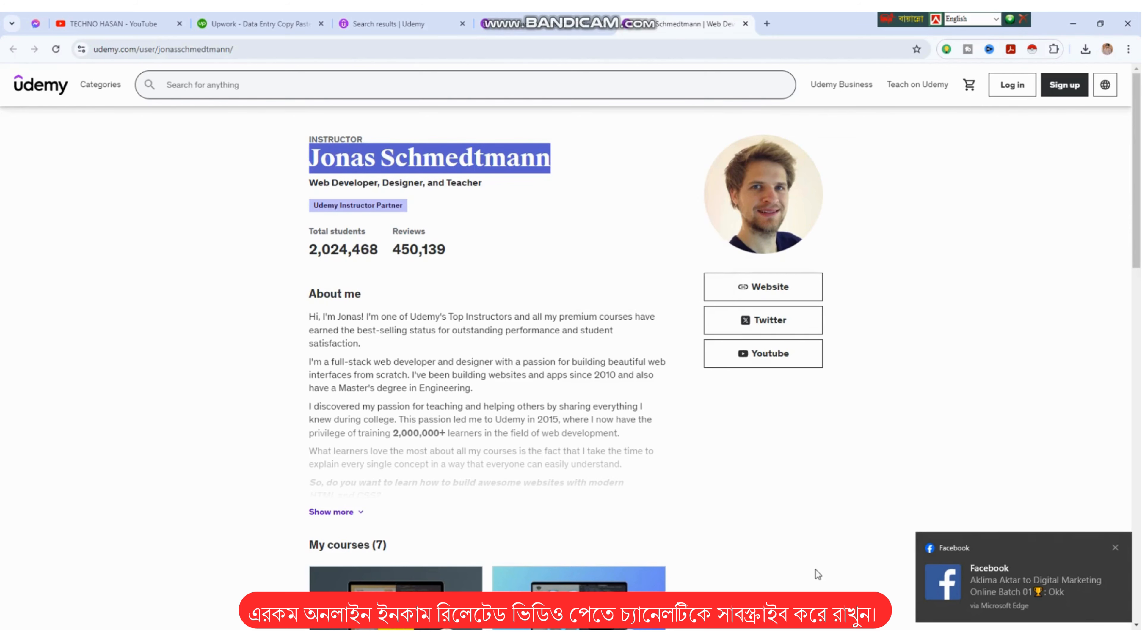
{"action": "key", "text": "alt+Tab"}
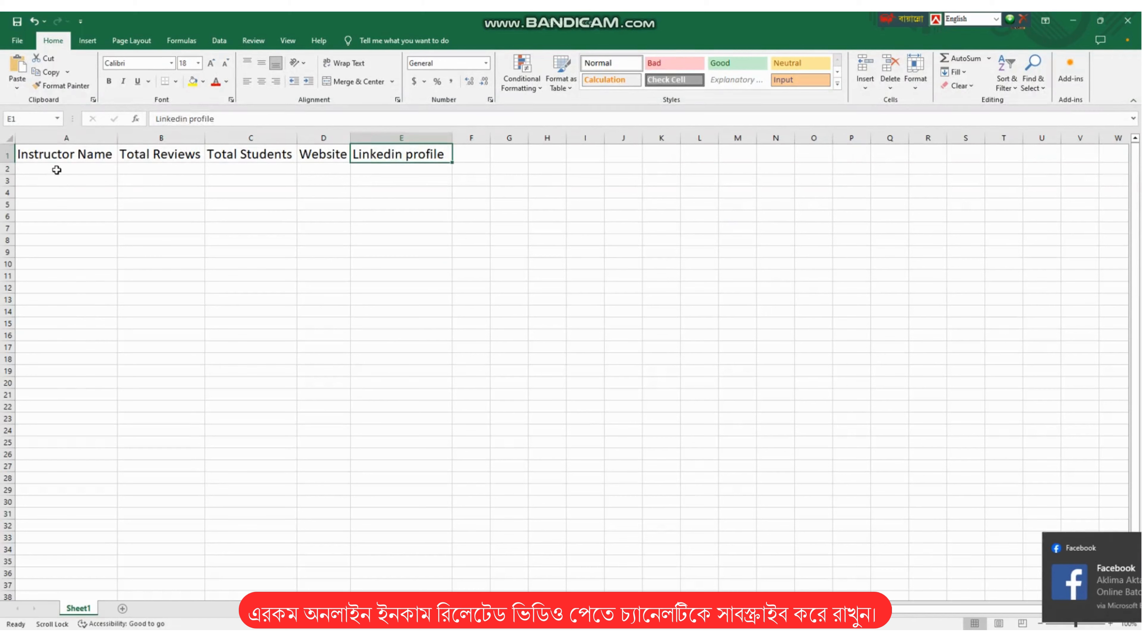
{"action": "right_click", "coordinate": [58, 172]}
{"action": "left_click", "coordinate": [81, 241]}
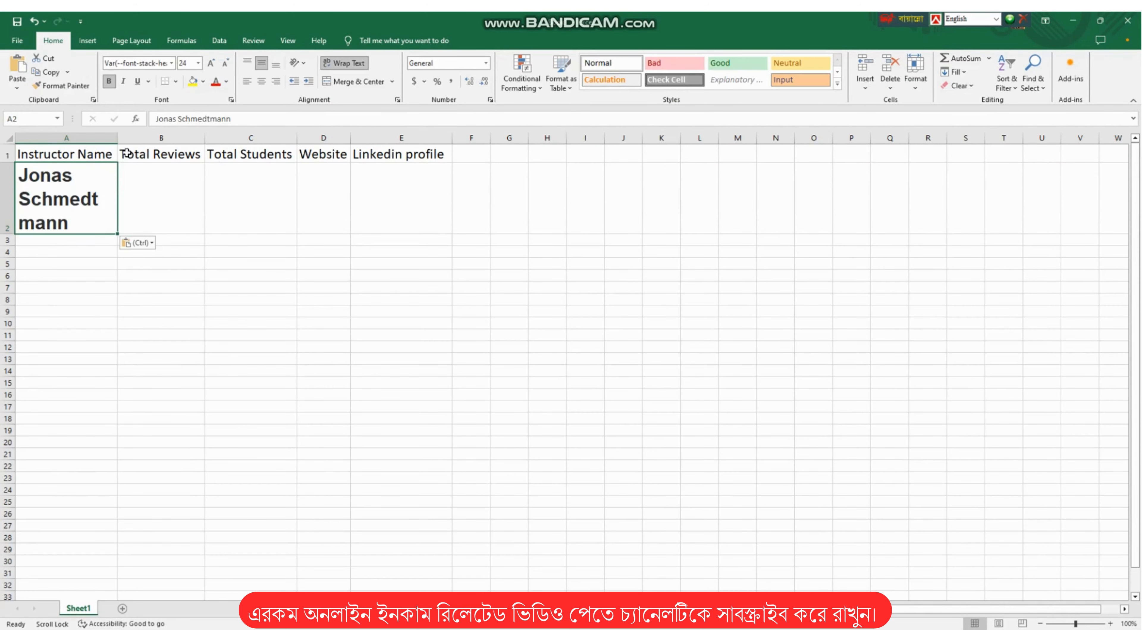
{"action": "left_click", "coordinate": [84, 250]}
- Copy the Reviews figure 450,139 from the Udemy profile and paste it into cell B2 of the Excel sheet
{"action": "left_click", "coordinate": [135, 196]}
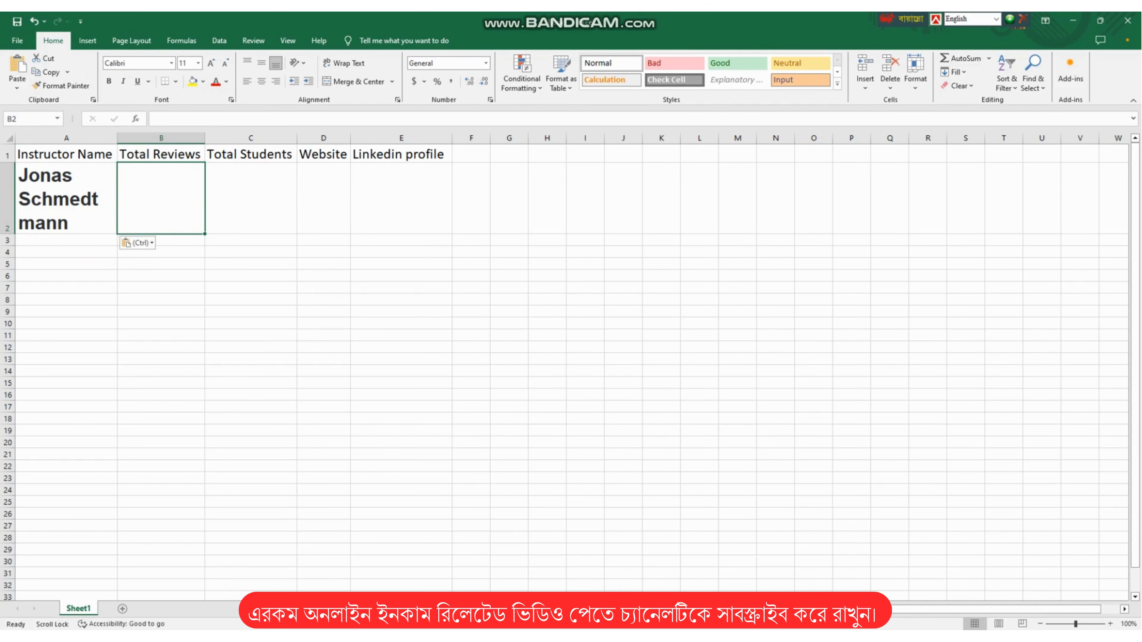
{"action": "key", "text": "alt+Tab"}
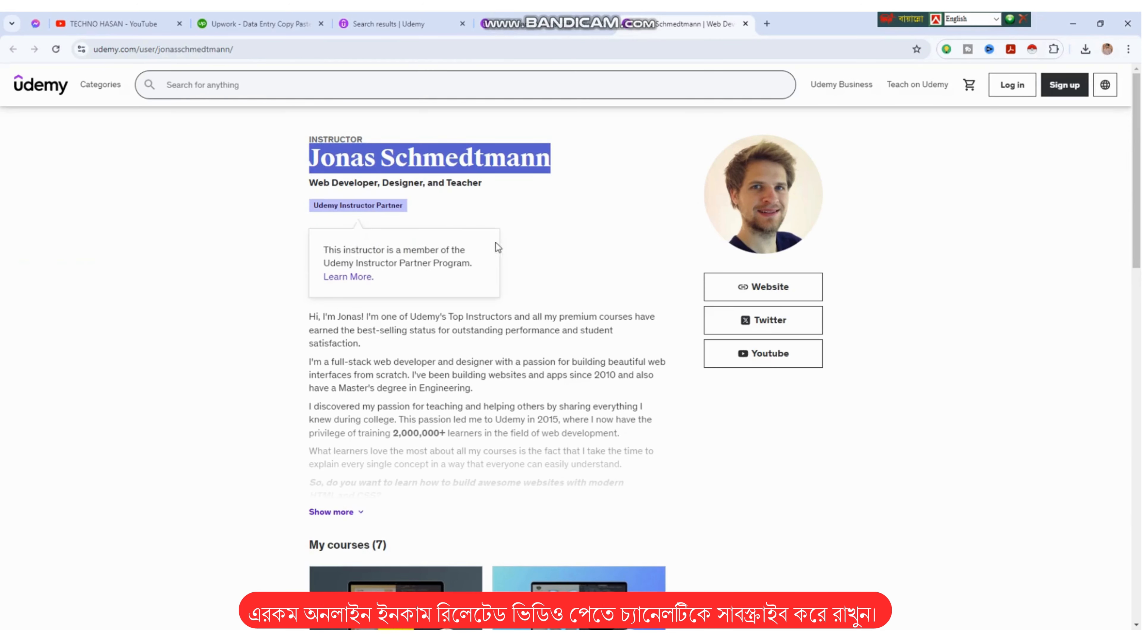
{"action": "left_click", "coordinate": [409, 256]}
{"action": "left_click_drag", "start_coordinate": [393, 247], "coordinate": [448, 252]}
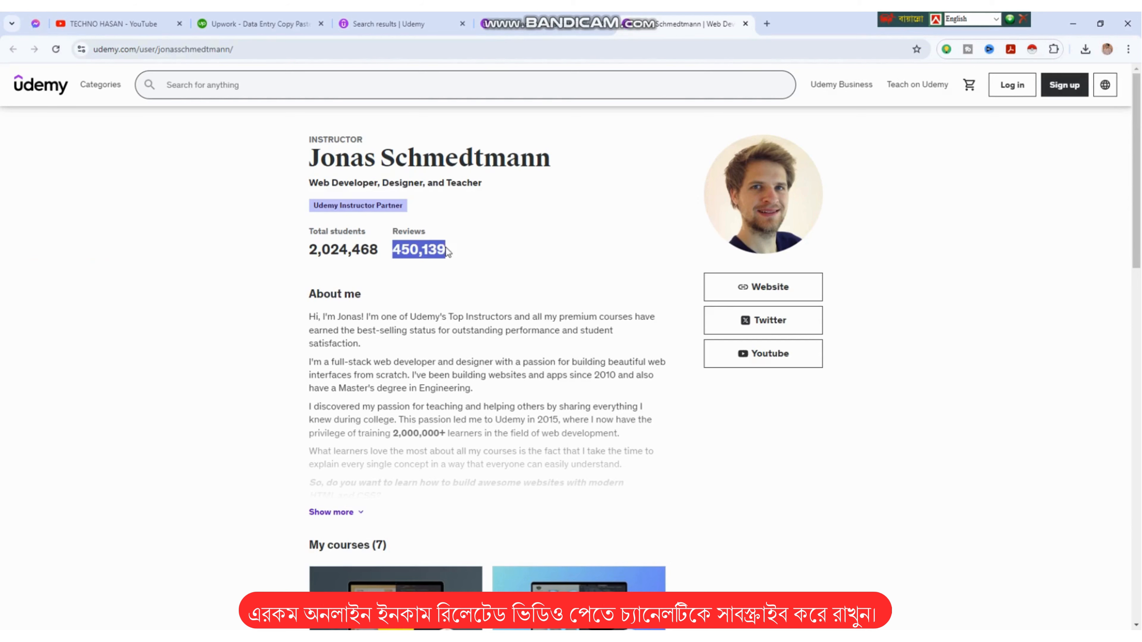
{"action": "right_click", "coordinate": [447, 251]}
{"action": "left_click", "coordinate": [470, 258]}
{"action": "key", "text": "alt+Tab"}
{"action": "right_click", "coordinate": [152, 194]}
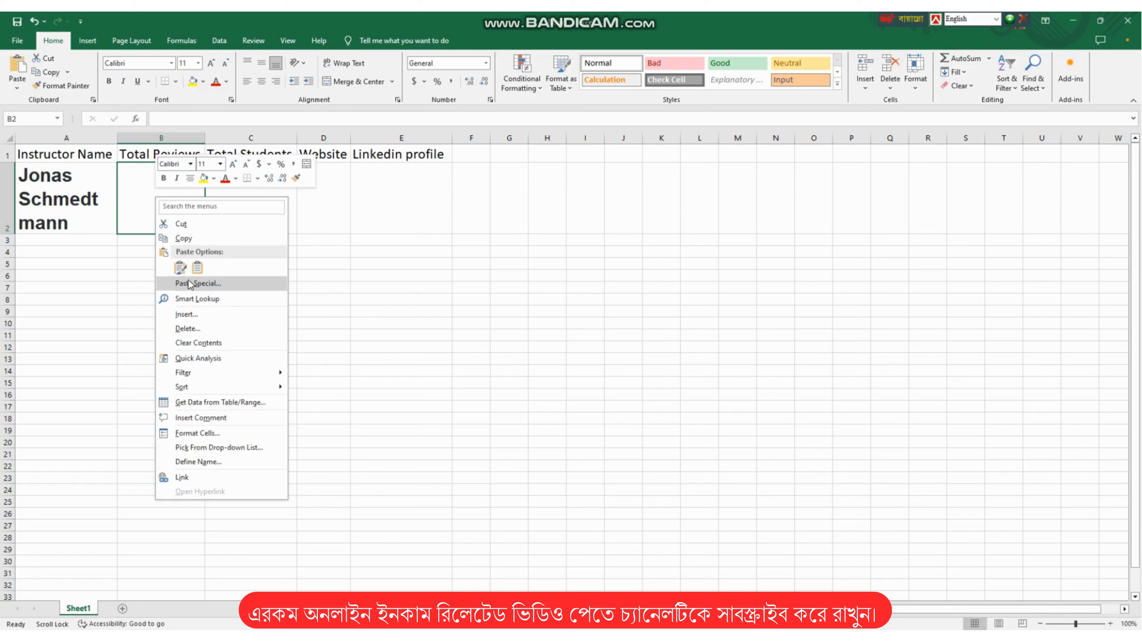
{"action": "left_click", "coordinate": [183, 261]}
- Copy the Total students figure 2,024,468 from the Udemy profile and paste it into cell C2 of the Excel sheet
{"action": "left_click", "coordinate": [259, 195]}
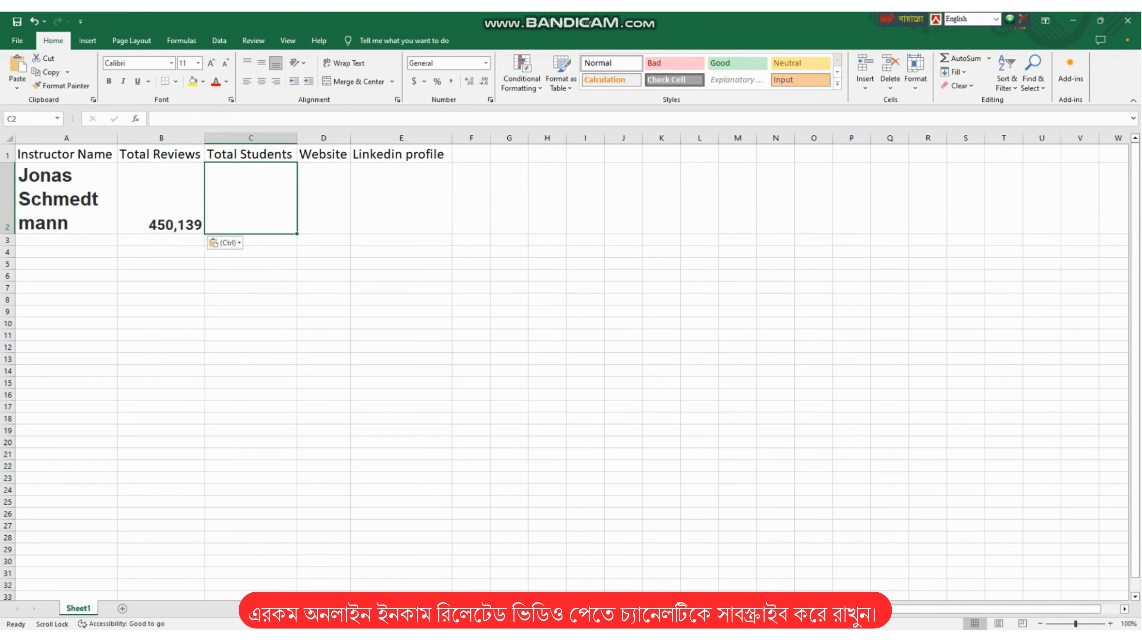
{"action": "key", "text": "alt+Tab"}
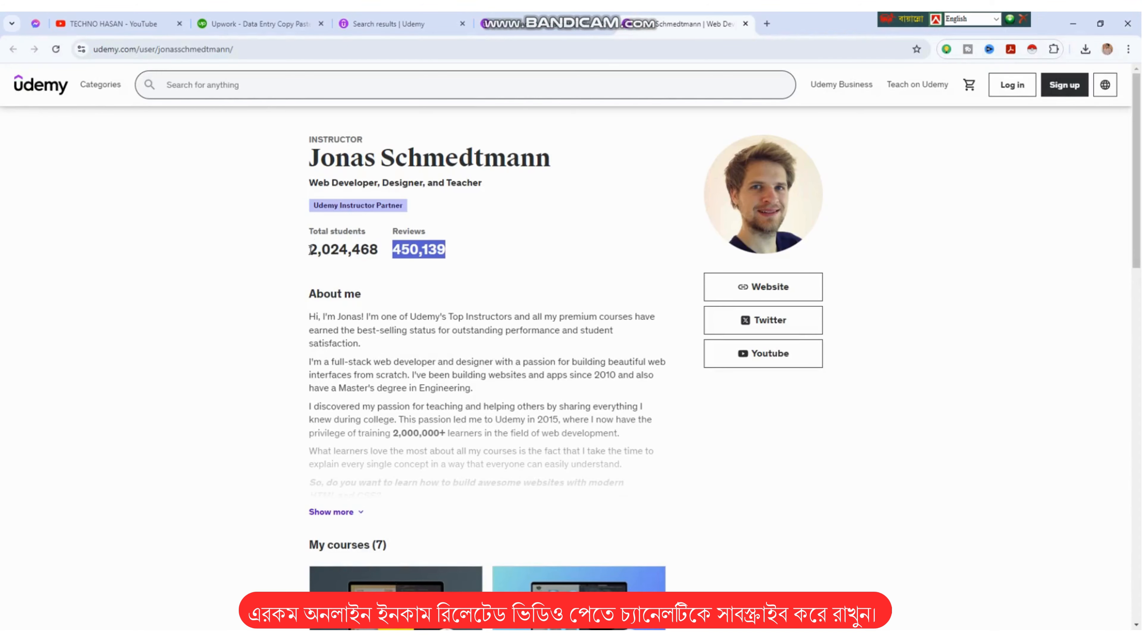
{"action": "left_click_drag", "start_coordinate": [306, 251], "coordinate": [380, 252]}
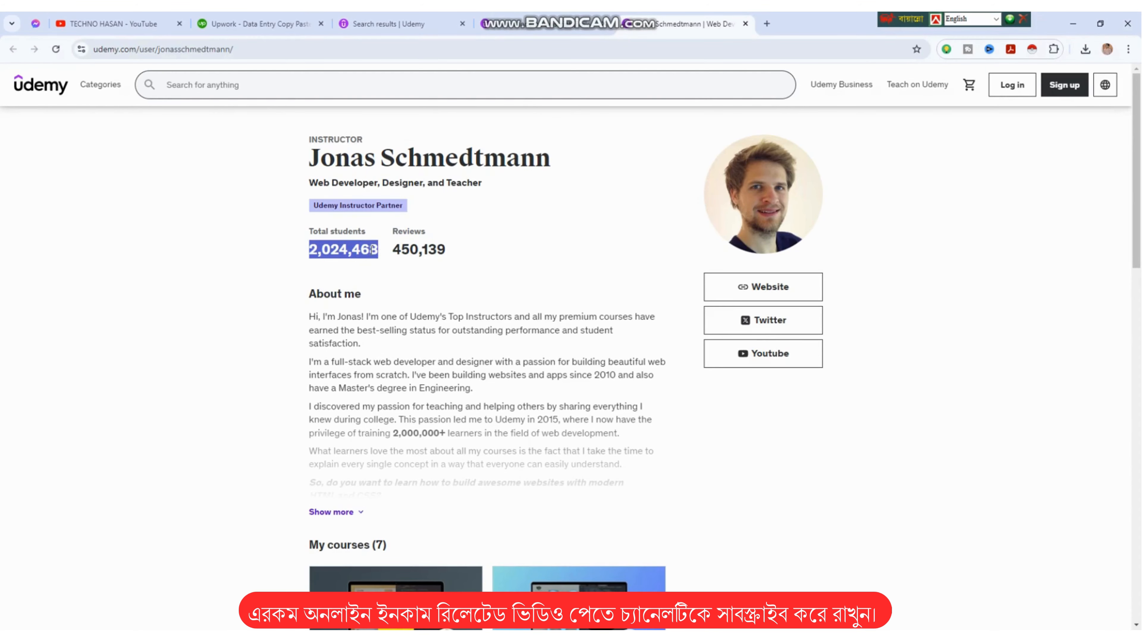
{"action": "right_click", "coordinate": [371, 250]}
{"action": "left_click", "coordinate": [404, 263]}
{"action": "key", "text": "alt+Tab"}
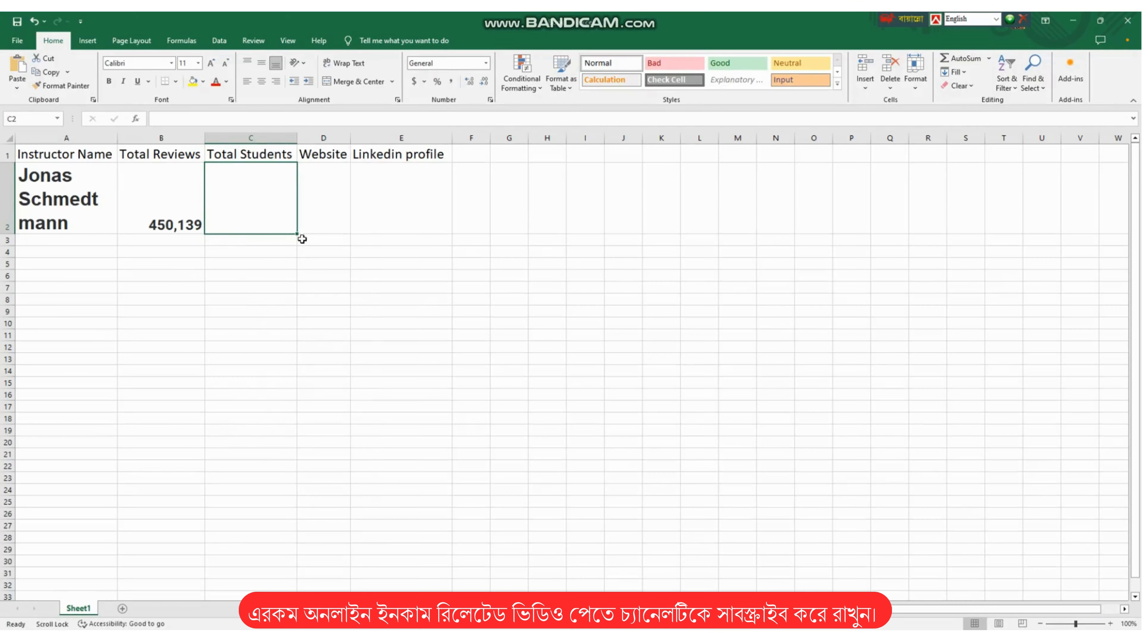
{"action": "right_click", "coordinate": [237, 180]}
{"action": "left_click", "coordinate": [268, 252]}
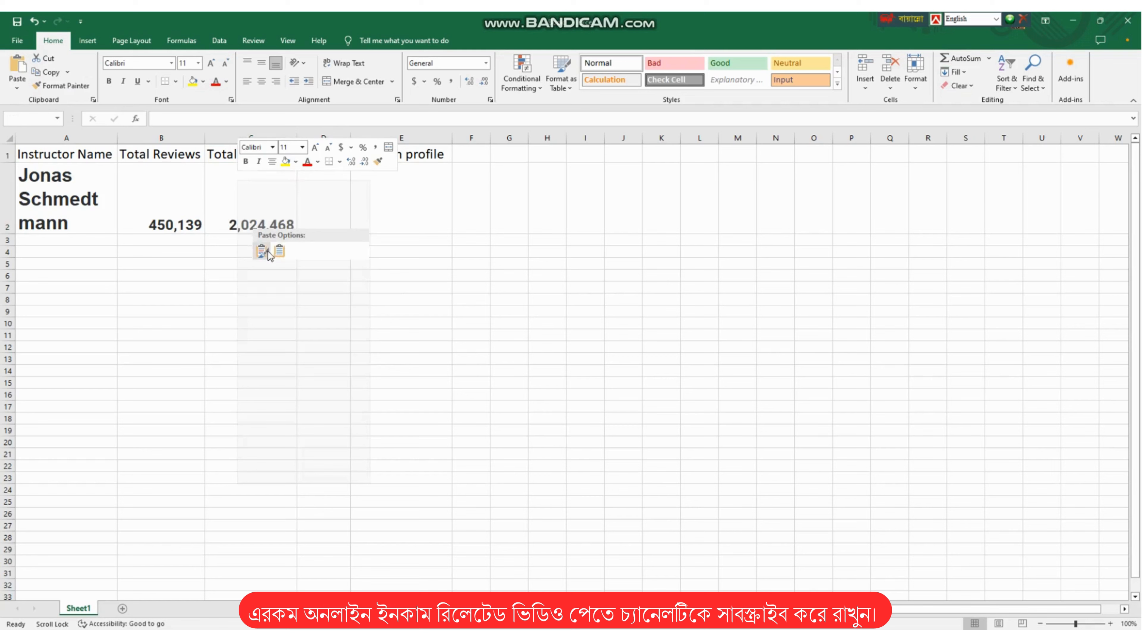
- Select cell D2, return to the Udemy profile in Chrome and open the instructor's Website link in a new tab
{"action": "left_click", "coordinate": [330, 193]}
{"action": "key", "text": "alt+Tab"}
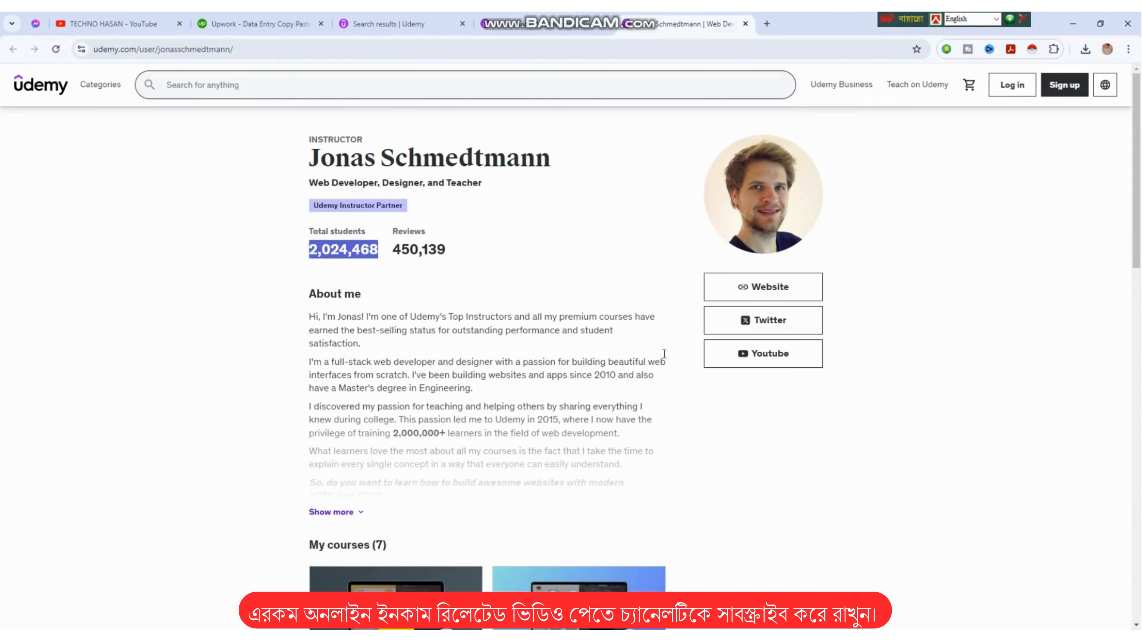
{"action": "right_click", "coordinate": [767, 286]}
{"action": "left_click", "coordinate": [827, 295]}
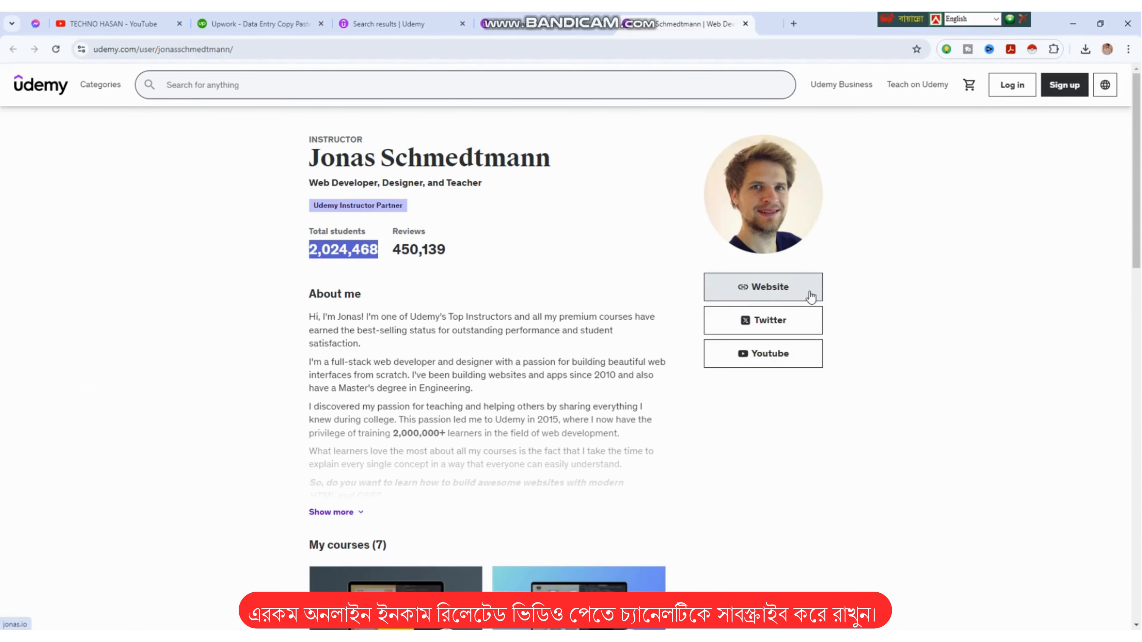
{"action": "left_click", "coordinate": [793, 23]}
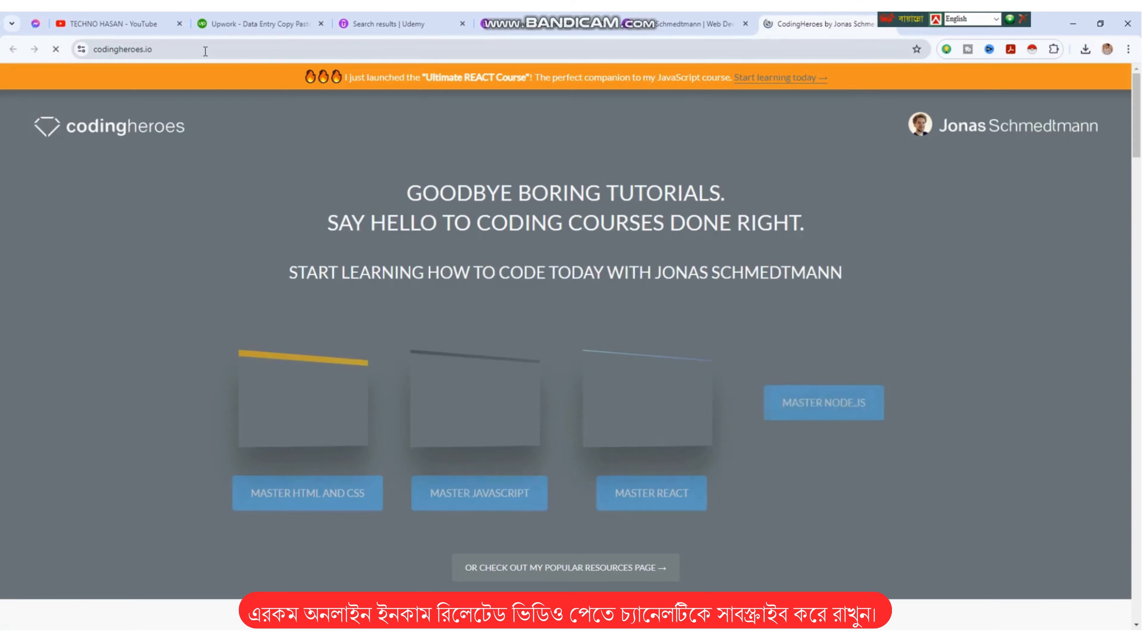
{"action": "left_click", "coordinate": [205, 50]}
{"action": "right_click", "coordinate": [205, 50]}
{"action": "left_click", "coordinate": [251, 160]}
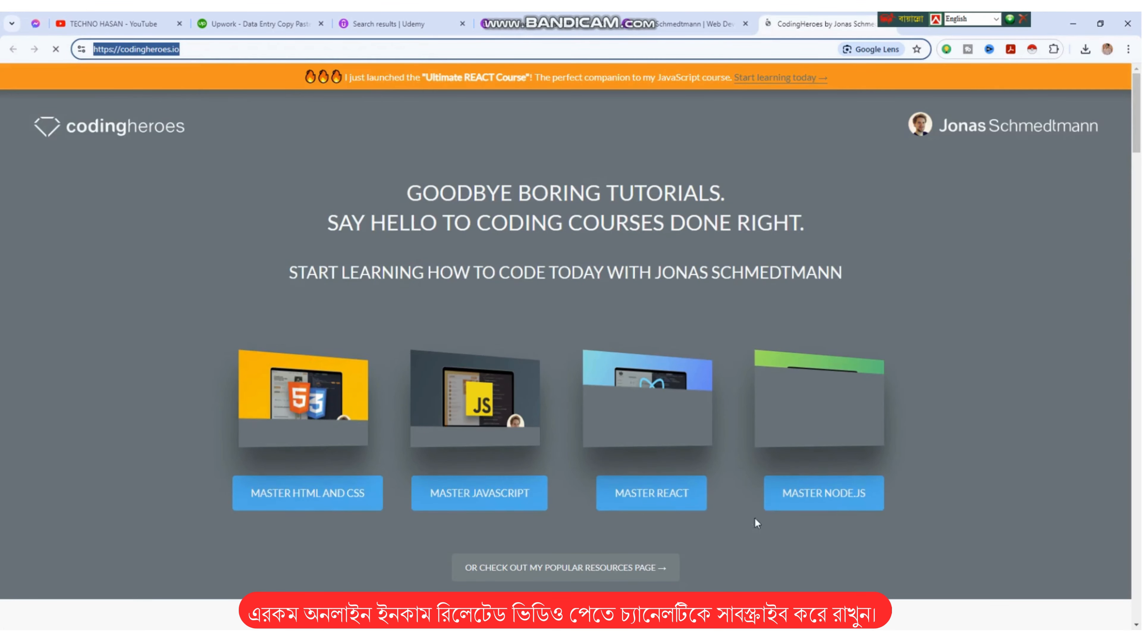
{"action": "key", "text": "alt+Tab"}
{"action": "right_click", "coordinate": [335, 183]}
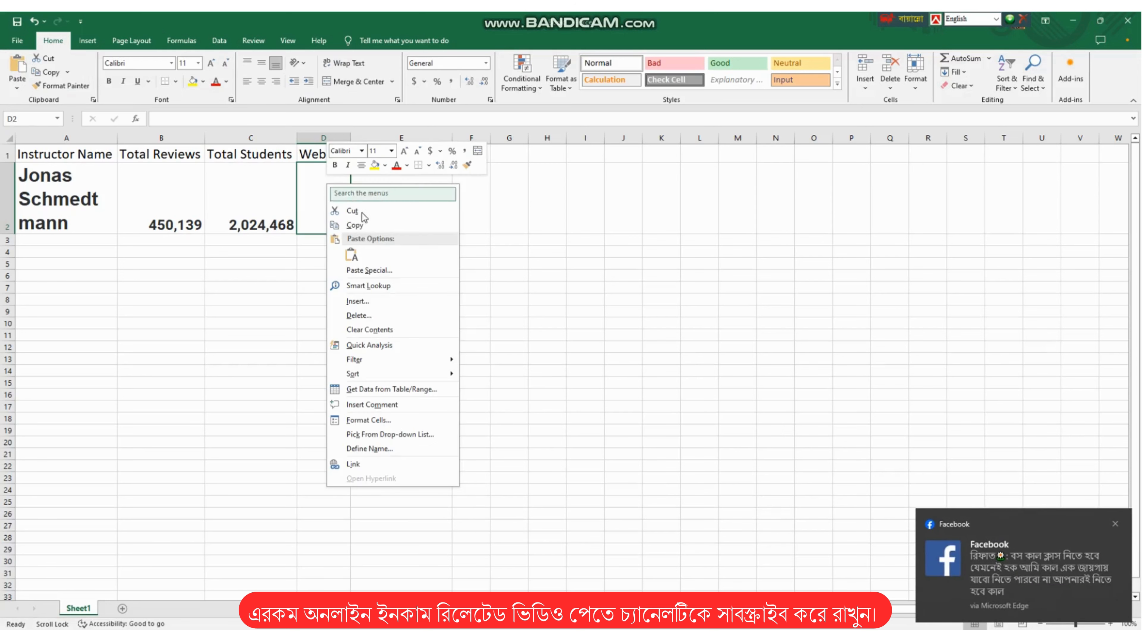
{"action": "left_click", "coordinate": [346, 252]}
- Select cell E2 and auto-fit the width of column D to the website address, dismissing the Facebook notification
{"action": "left_click", "coordinate": [387, 199]}
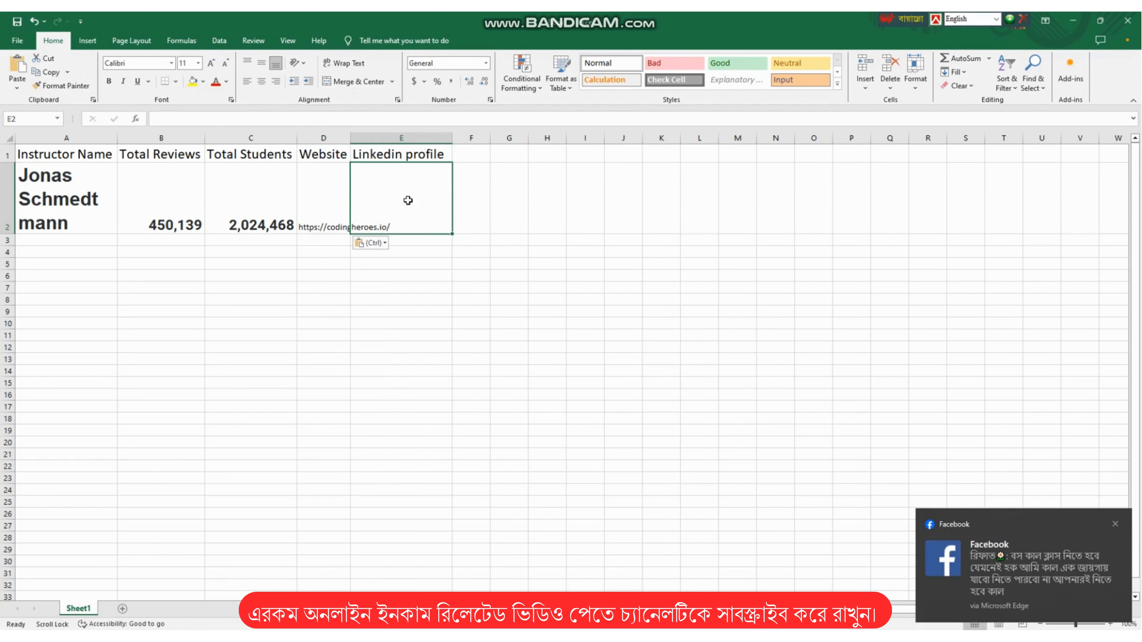
{"action": "double_click", "coordinate": [350, 137]}
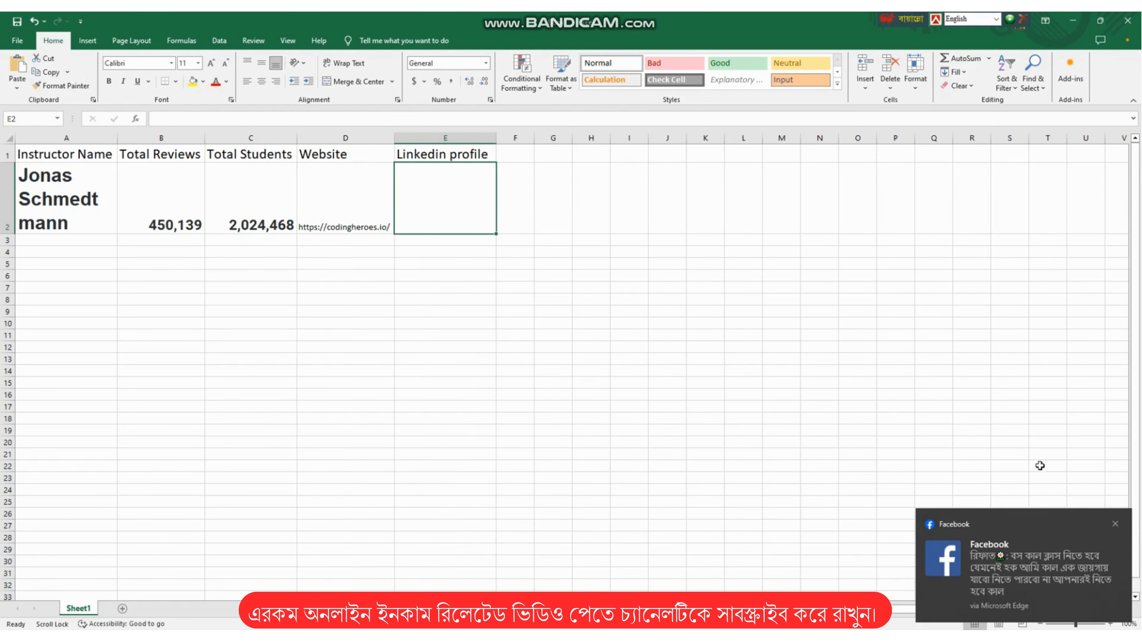
{"action": "left_click", "coordinate": [1116, 524]}
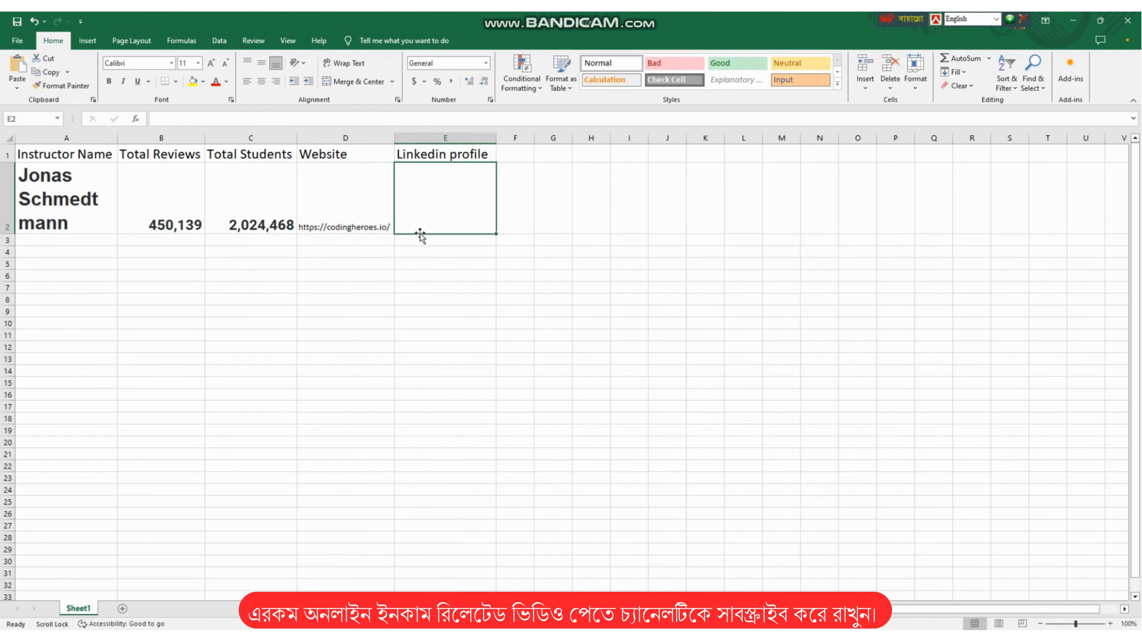
- Return to the Udemy "javascript" search results in Chrome and open "JavaScript - The Complete Guide 2024 (Beginner + Advanced)" in a new tab
{"action": "left_click", "coordinate": [430, 629]}
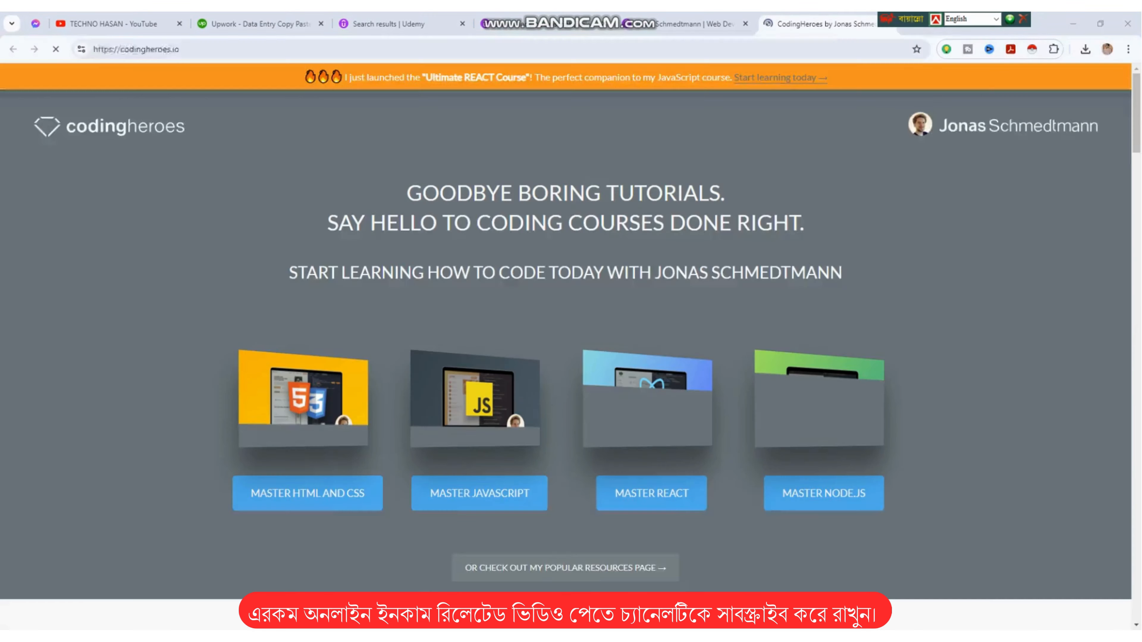
{"action": "left_click", "coordinate": [733, 18]}
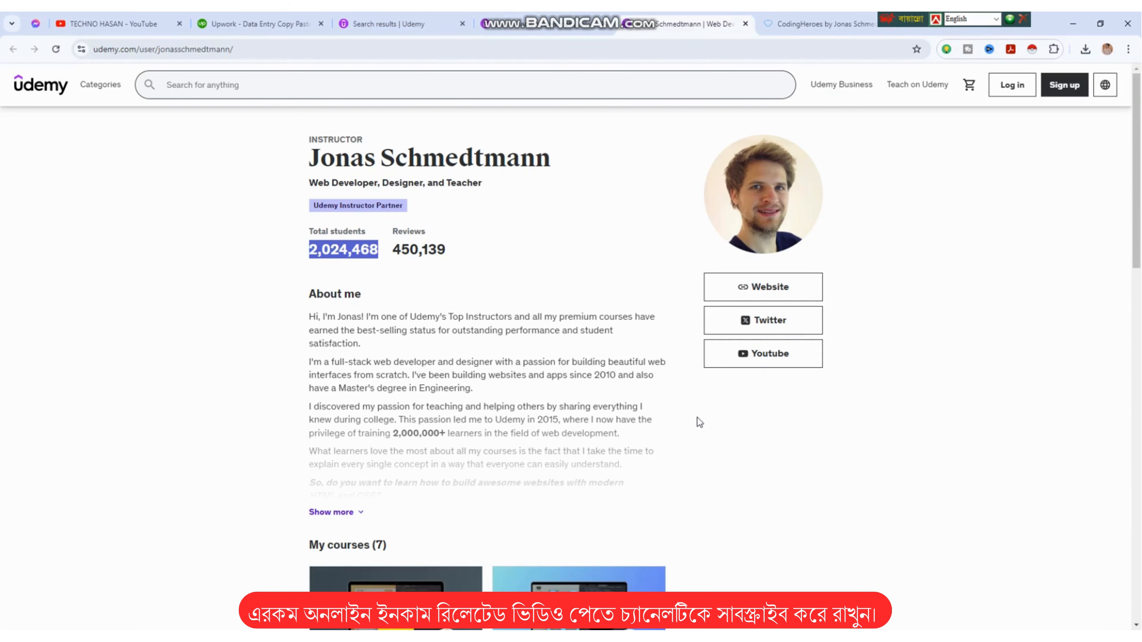
{"action": "left_click", "coordinate": [559, 16]}
{"action": "scroll", "coordinate": [395, 267], "scroll_direction": "up", "scroll_amount": 2}
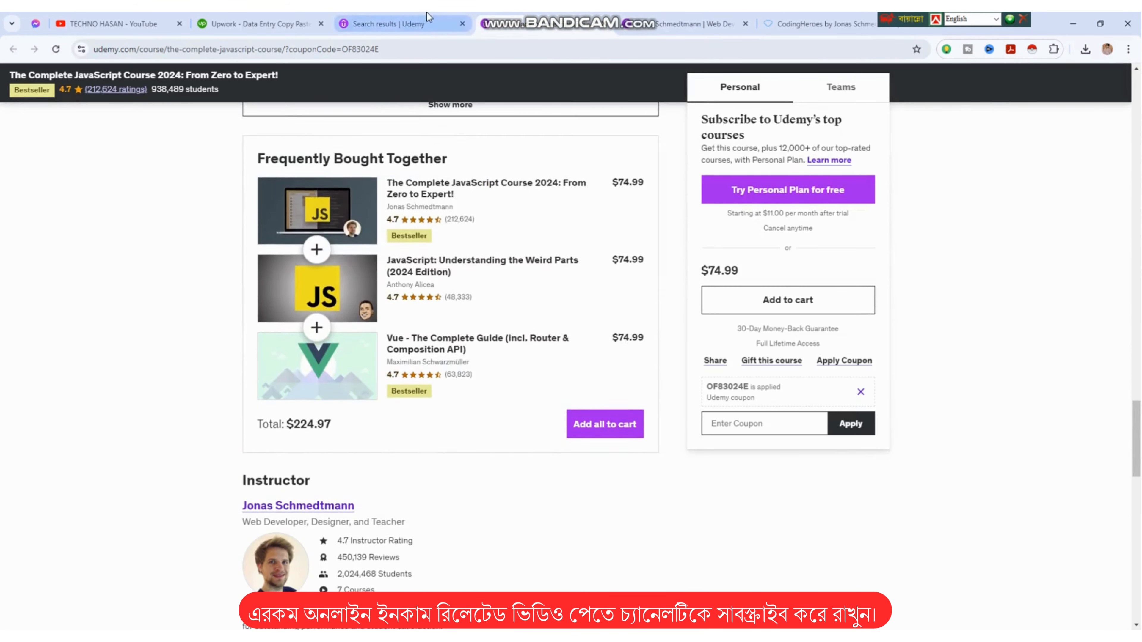
{"action": "left_click", "coordinate": [428, 17]}
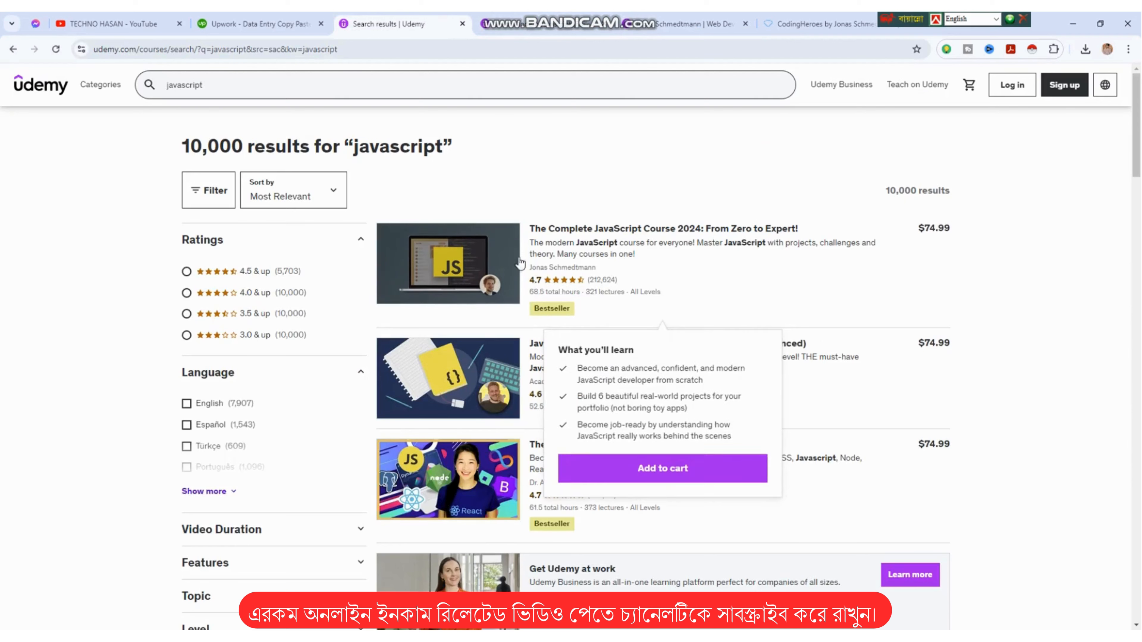
{"action": "right_click", "coordinate": [539, 343]}
{"action": "left_click", "coordinate": [585, 360]}
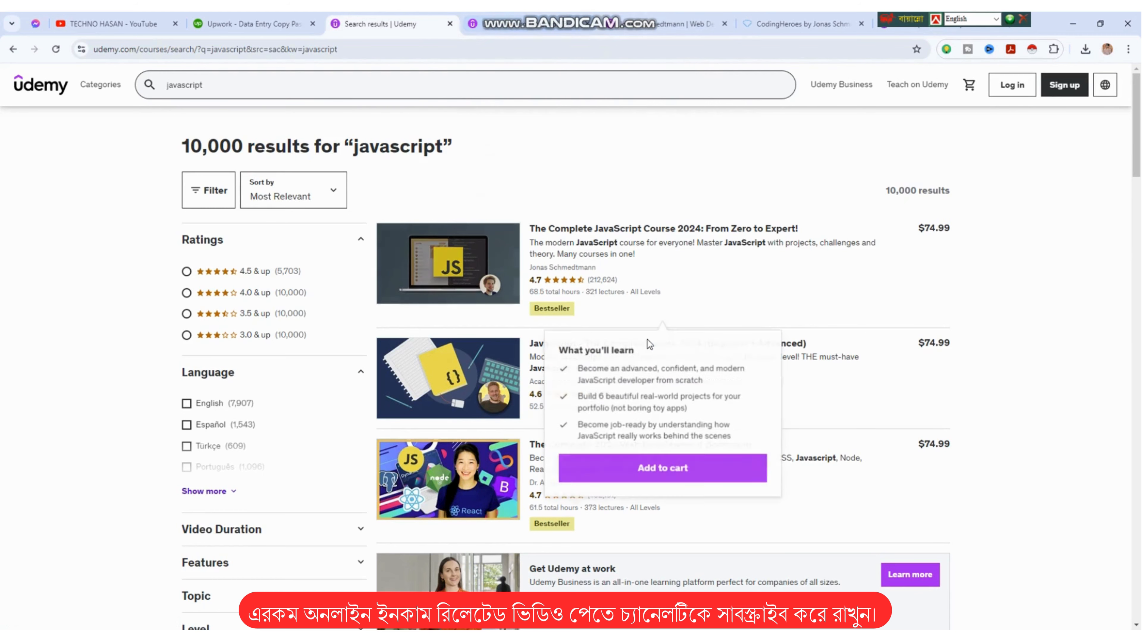
{"action": "right_click", "coordinate": [794, 346]}
{"action": "left_click", "coordinate": [828, 354]}
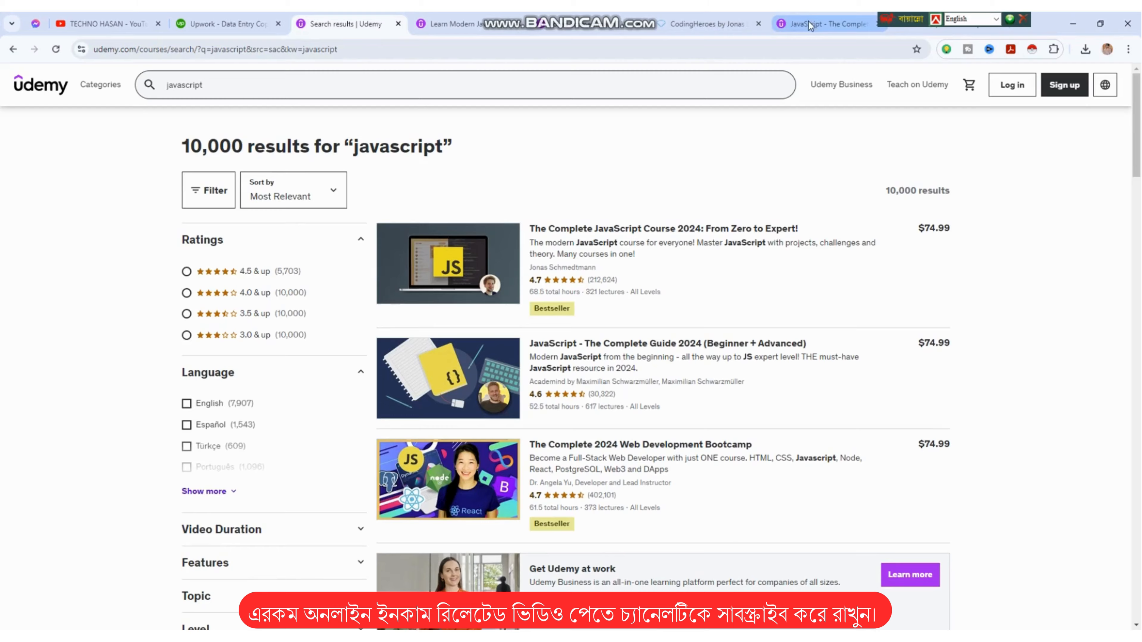
- Find the Instructors section of the JavaScript Complete Guide course and open the first-listed Academind instructor profile in a new tab
{"action": "left_click", "coordinate": [794, 25]}
{"action": "scroll", "coordinate": [445, 272], "scroll_direction": "down", "scroll_amount": 15}
{"action": "scroll", "coordinate": [444, 271], "scroll_direction": "down", "scroll_amount": 20}
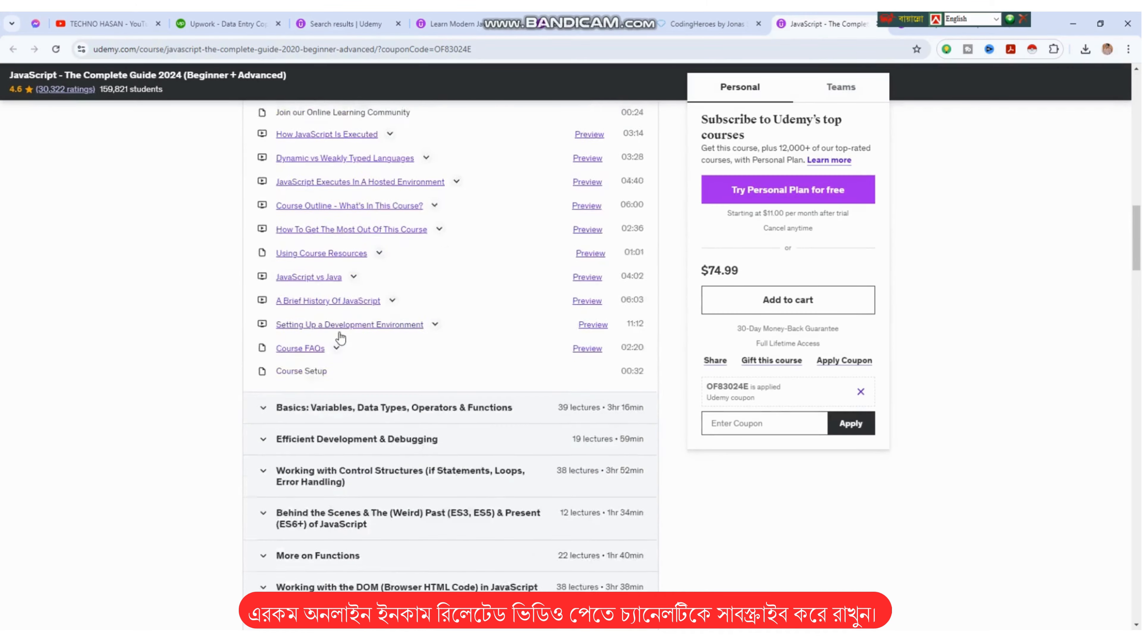
{"action": "scroll", "coordinate": [259, 389], "scroll_direction": "down", "scroll_amount": 10}
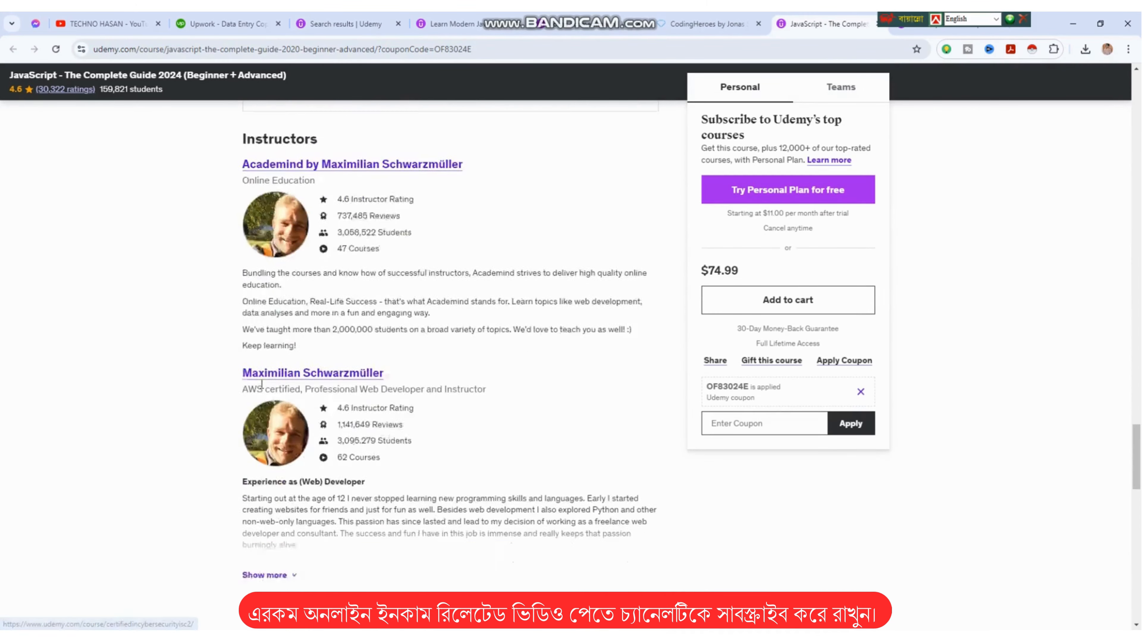
{"action": "scroll", "coordinate": [278, 252], "scroll_direction": "up", "scroll_amount": 4}
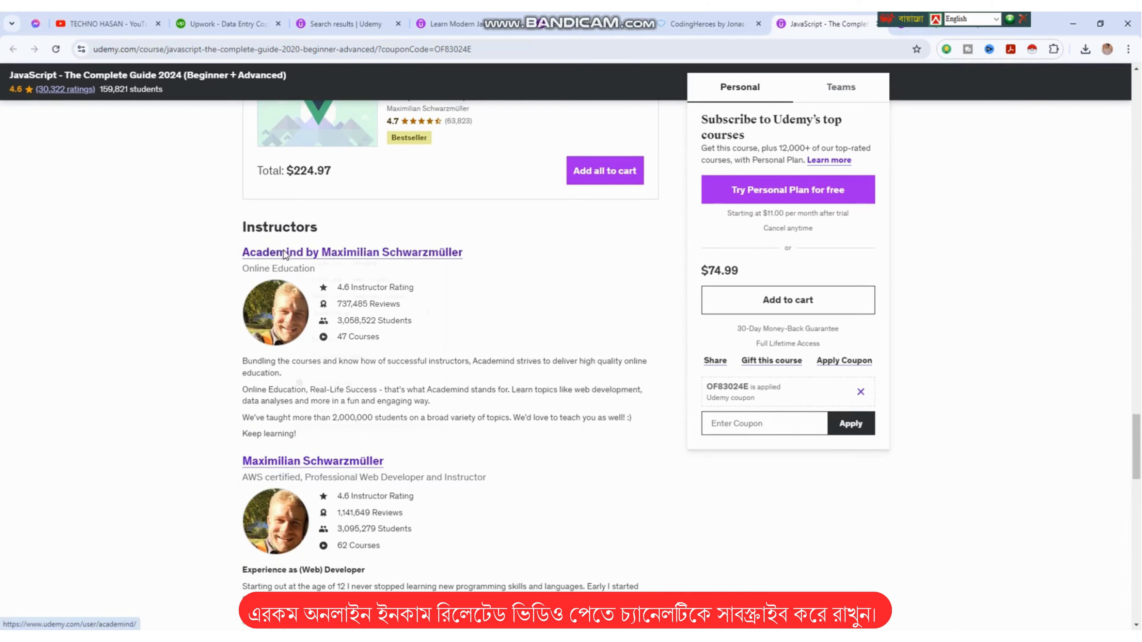
{"action": "right_click", "coordinate": [280, 258]}
{"action": "left_click", "coordinate": [324, 269]}
{"action": "left_click", "coordinate": [830, 23]}
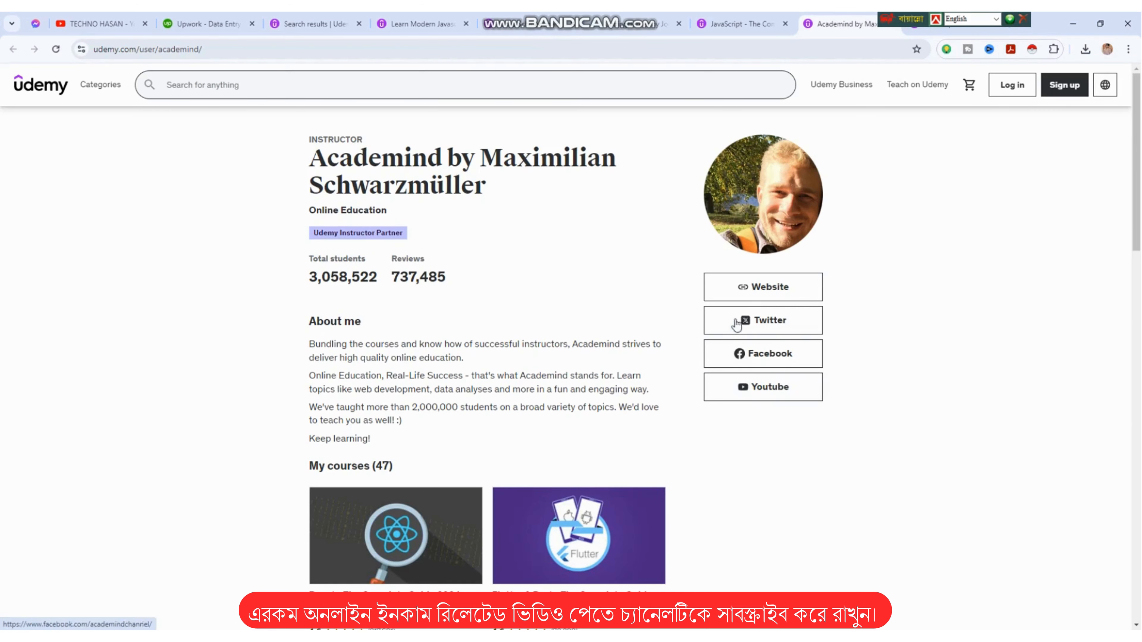
- Go to the Upwork job search, open "Seeking virtual assistant with an established Reddit account to publish some comments" and review its details
{"action": "key", "text": "alt+Tab"}
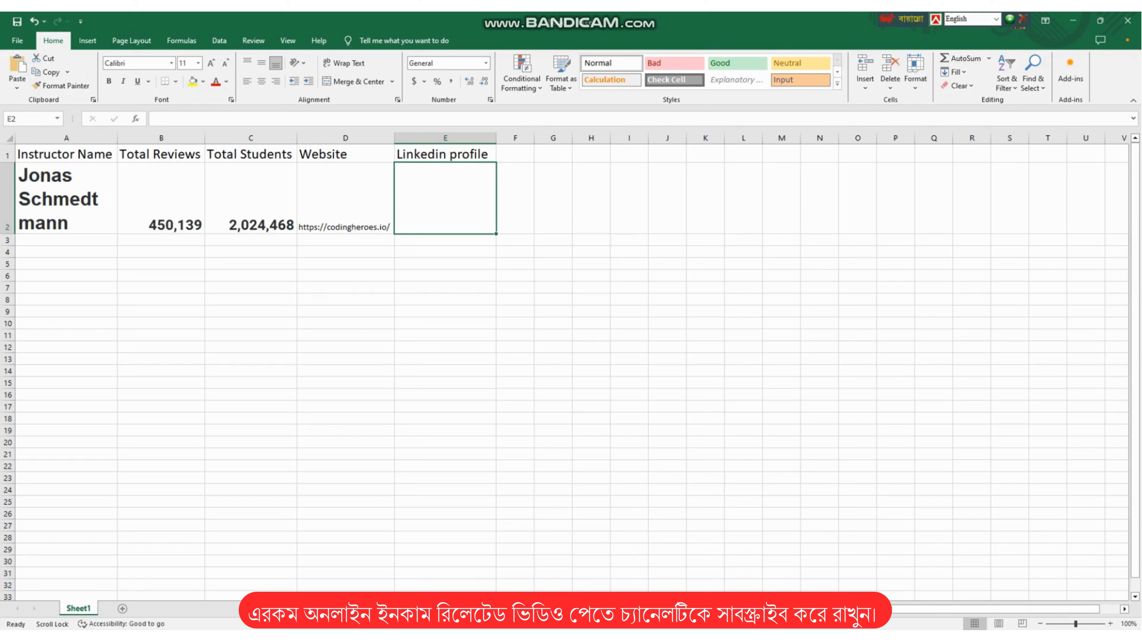
{"action": "key", "text": "alt+Tab"}
{"action": "left_click", "coordinate": [207, 24]}
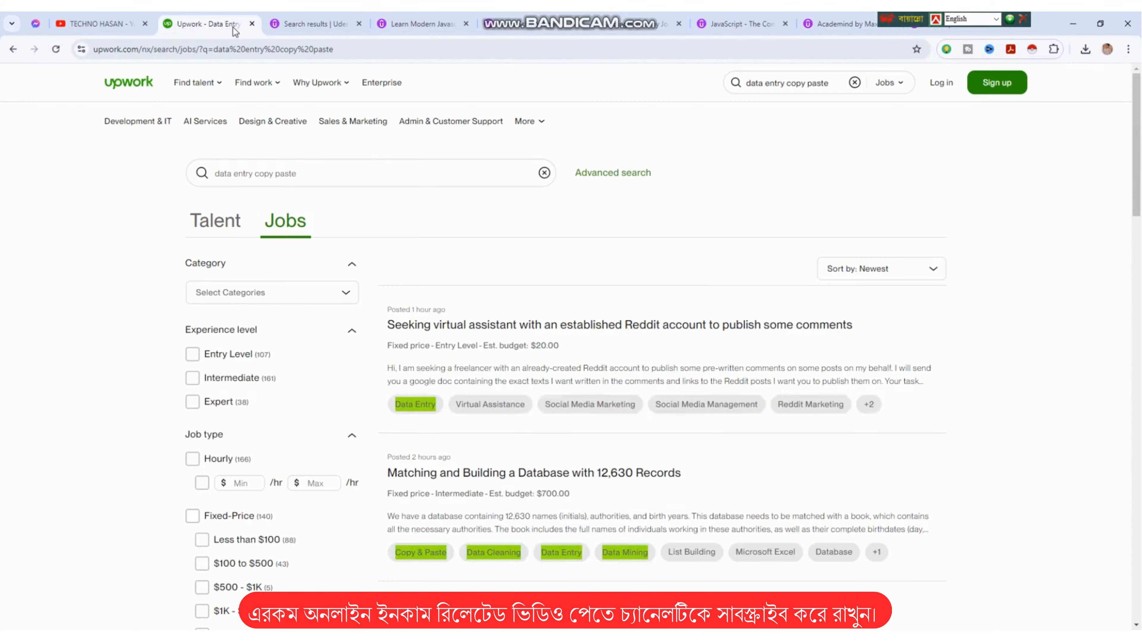
{"action": "left_click", "coordinate": [587, 341]}
{"action": "scroll", "coordinate": [710, 501], "scroll_direction": "down", "scroll_amount": 5}
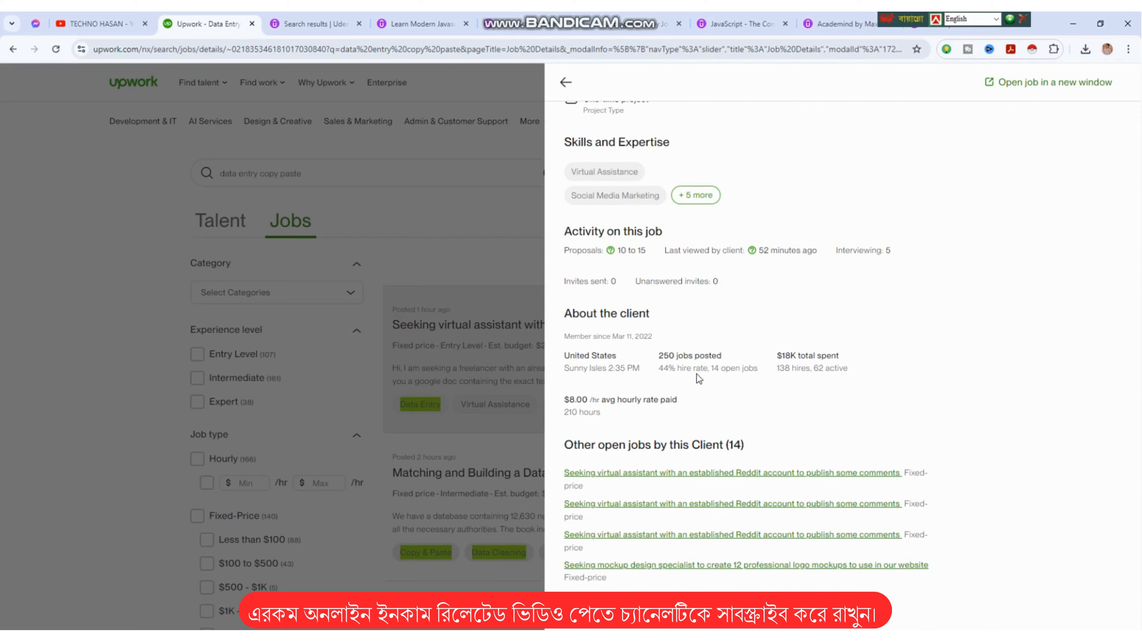
{"action": "scroll", "coordinate": [698, 378], "scroll_direction": "up", "scroll_amount": 3}
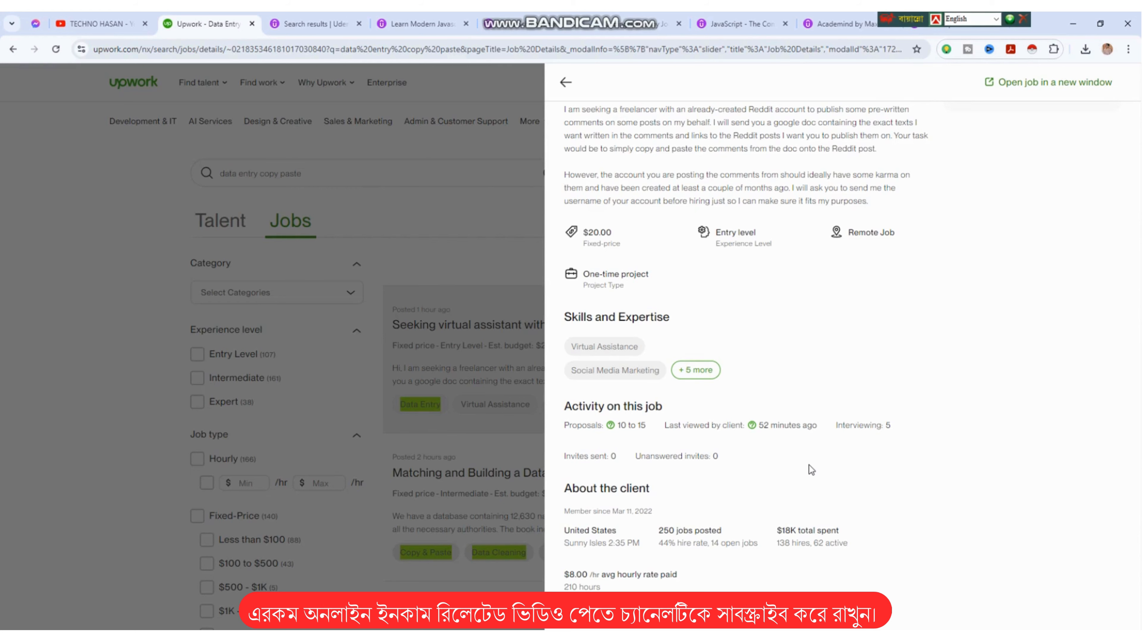
{"action": "scroll", "coordinate": [812, 458], "scroll_direction": "up", "scroll_amount": 3}
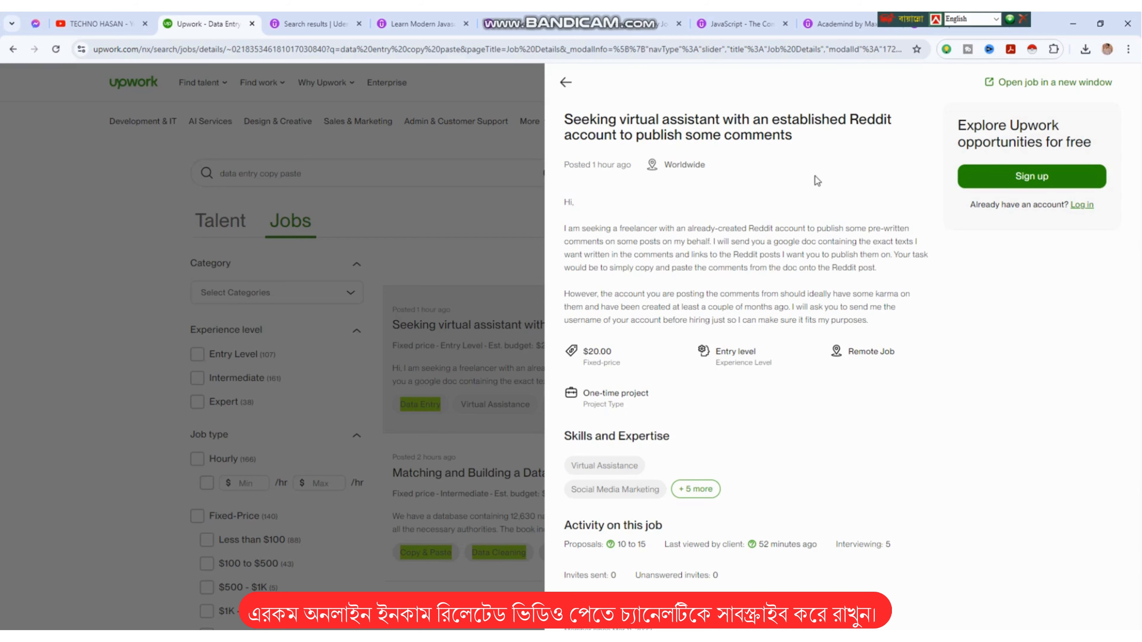
- View the TECHNO HASAN YouTube channel page, return to Upwork and close the job details to show the search results
{"action": "left_click", "coordinate": [85, 20]}
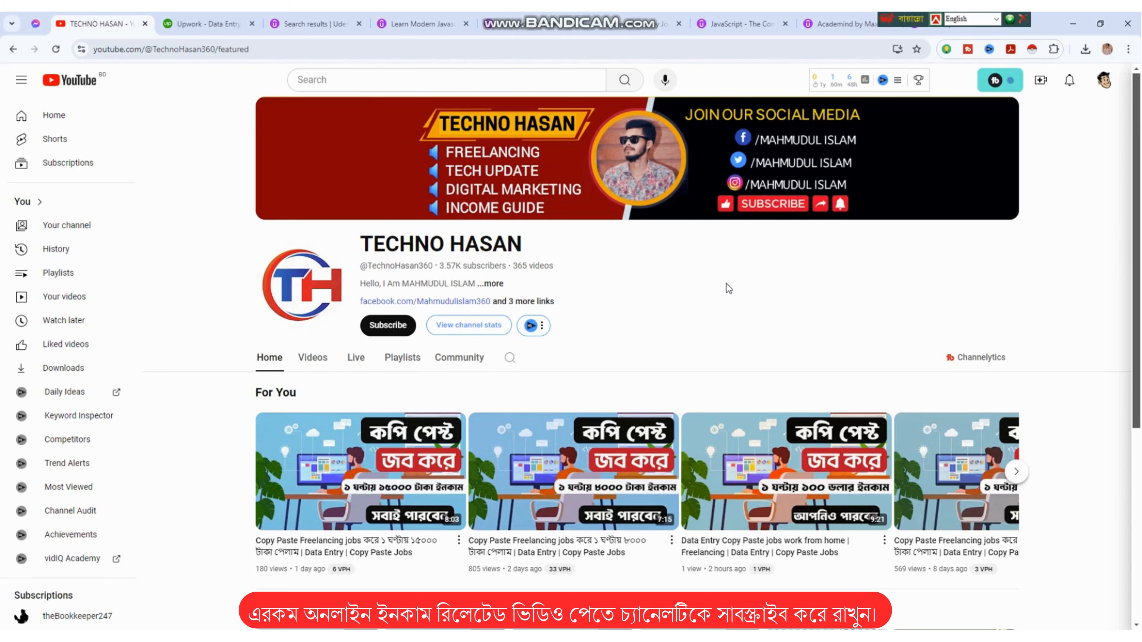
{"action": "left_click", "coordinate": [230, 27]}
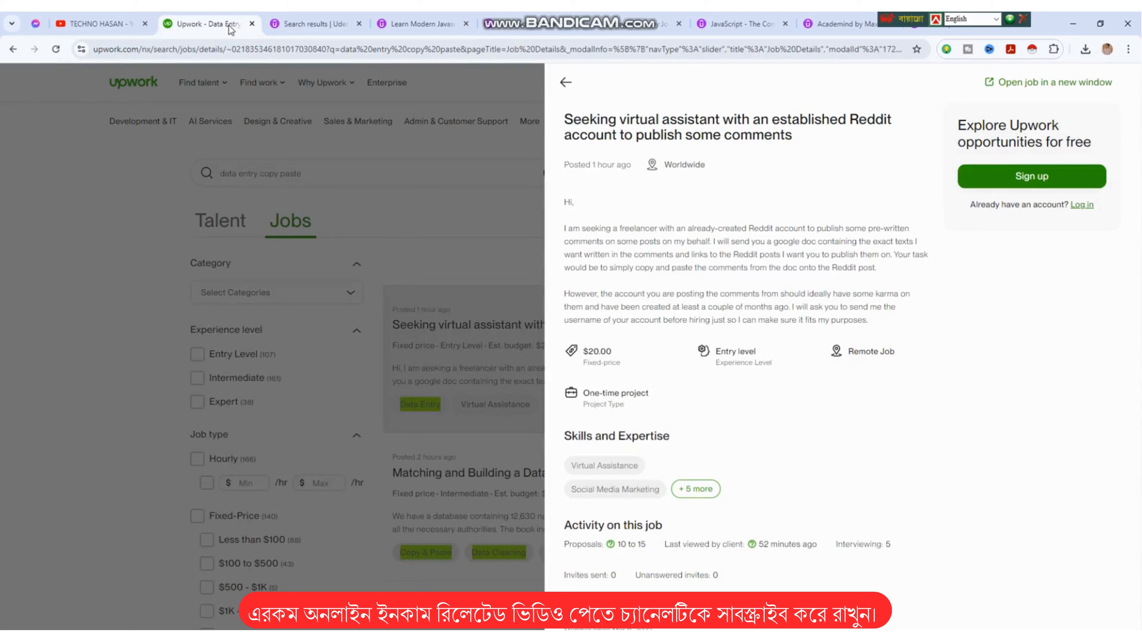
{"action": "left_click", "coordinate": [473, 225]}
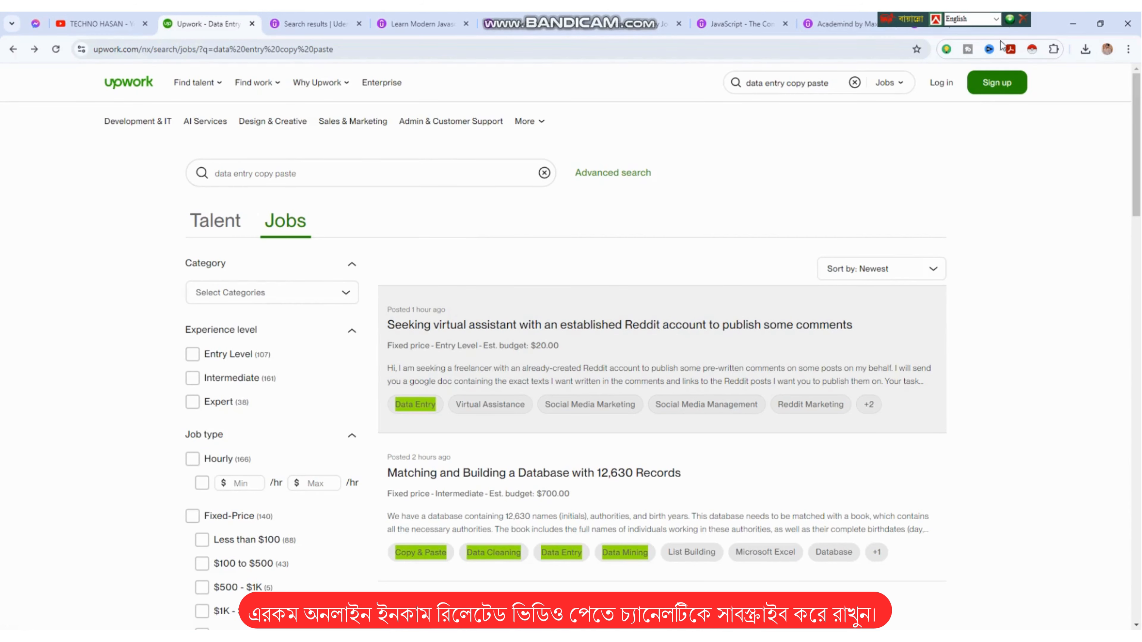
- Clear the open windows off the desktop by minimizing them and closing the table scraper window, and refresh the desktop
{"action": "left_click", "coordinate": [1065, 28]}
{"action": "left_click", "coordinate": [1065, 28]}
{"action": "left_click", "coordinate": [1063, 25]}
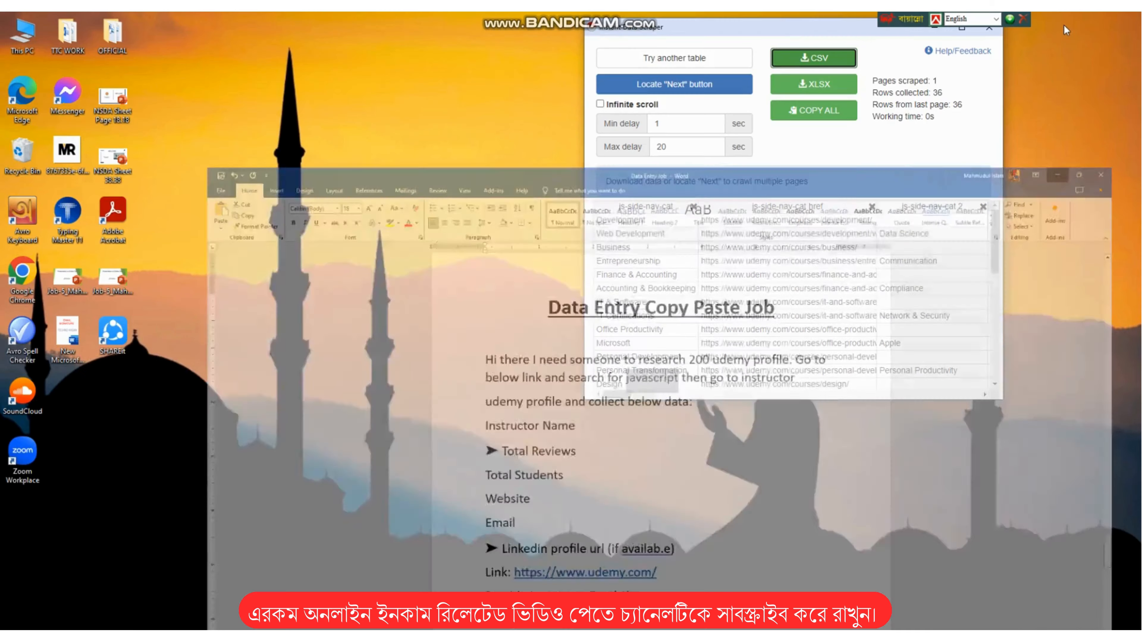
{"action": "left_click", "coordinate": [988, 27]}
{"action": "right_click", "coordinate": [363, 138]}
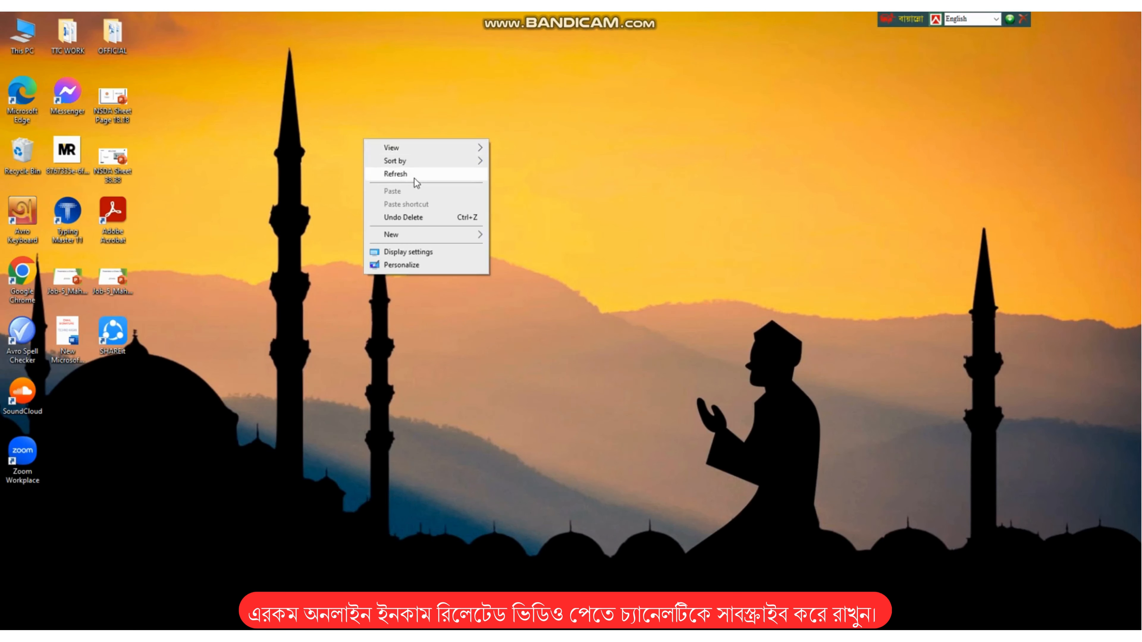
{"action": "left_click", "coordinate": [413, 178]}
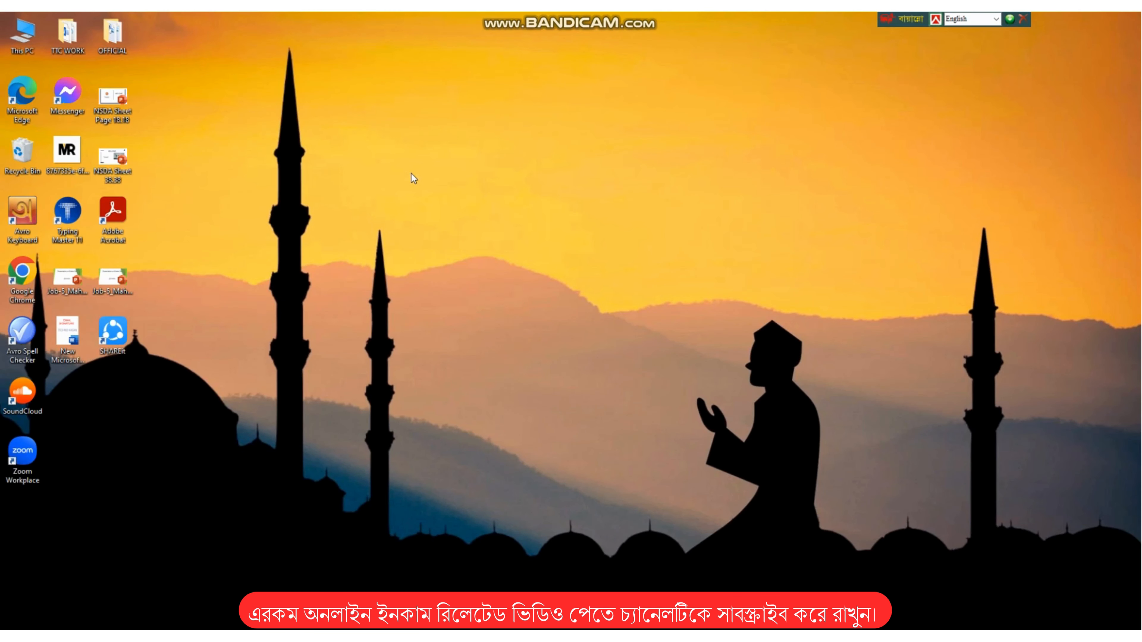